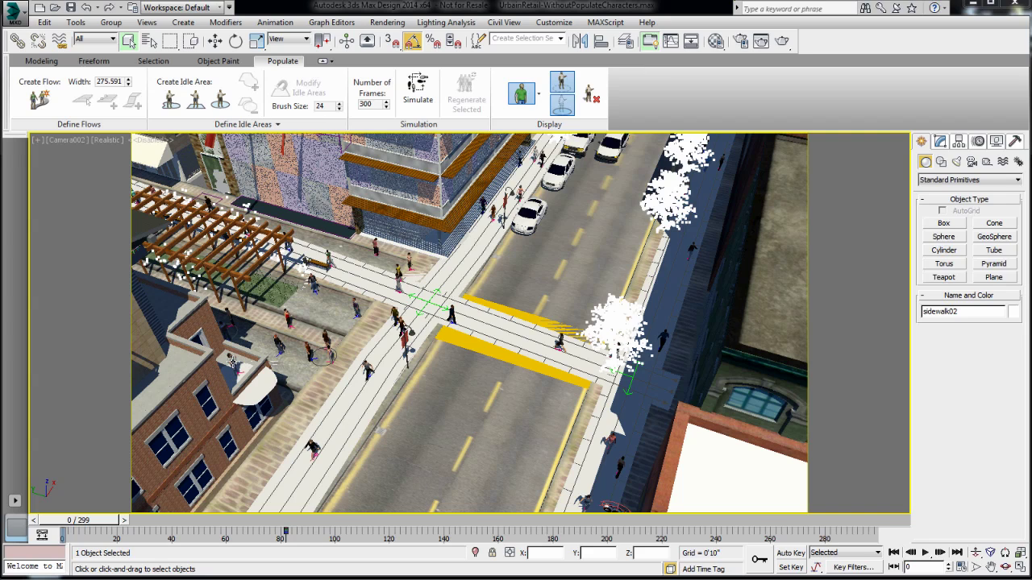
- Select the woman Female053 standing in the plaza crowd in the Camera002 view
{"action": "left_click", "coordinate": [232, 361]}
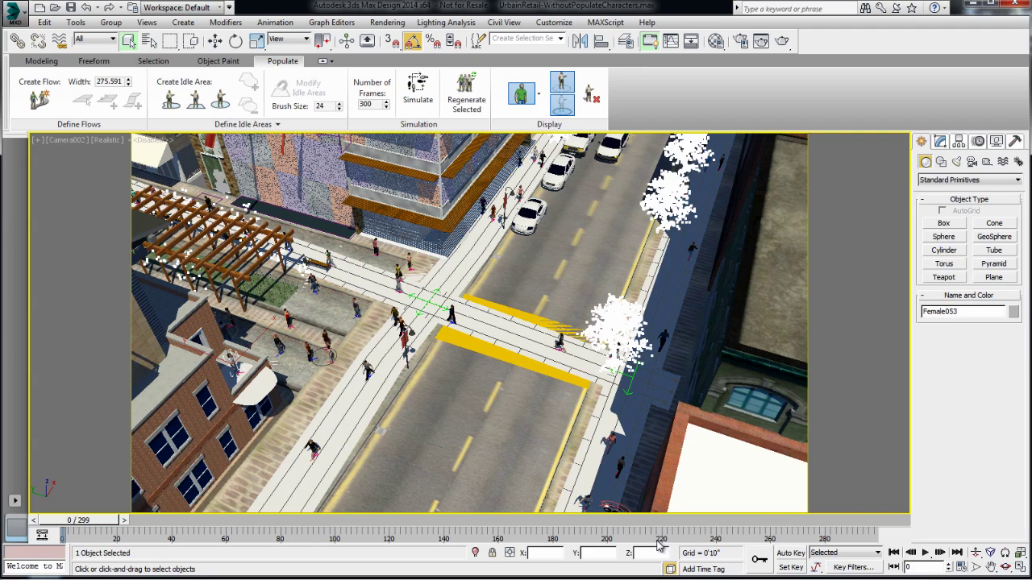
- Switch to a Perspective view and frame the selected woman close up, orbiting around her
{"action": "key", "text": "p"}
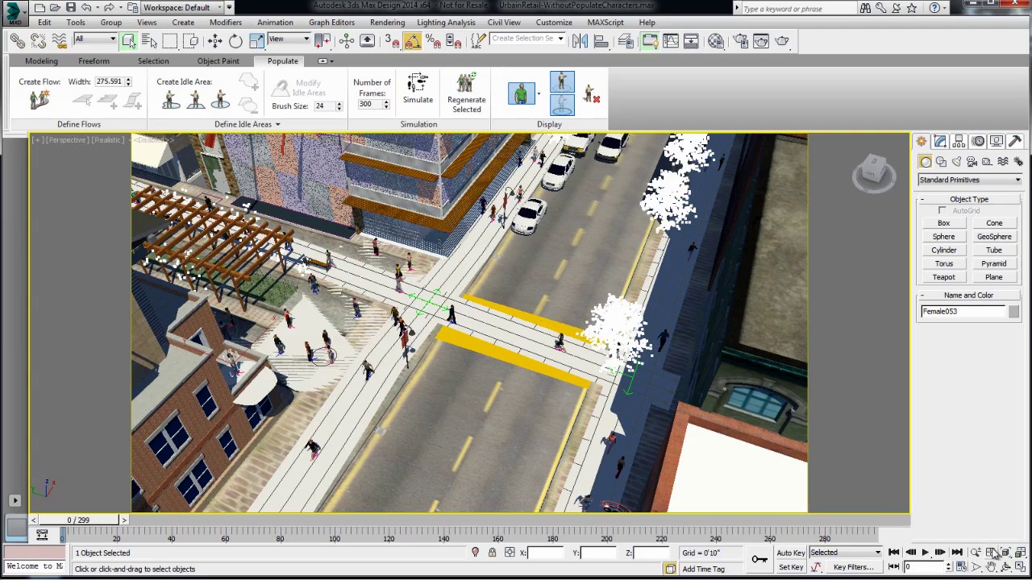
{"action": "left_click", "coordinate": [1006, 567]}
{"action": "key", "text": "z"}
{"action": "left_click_drag", "start_coordinate": [379, 323], "coordinate": [441, 346]}
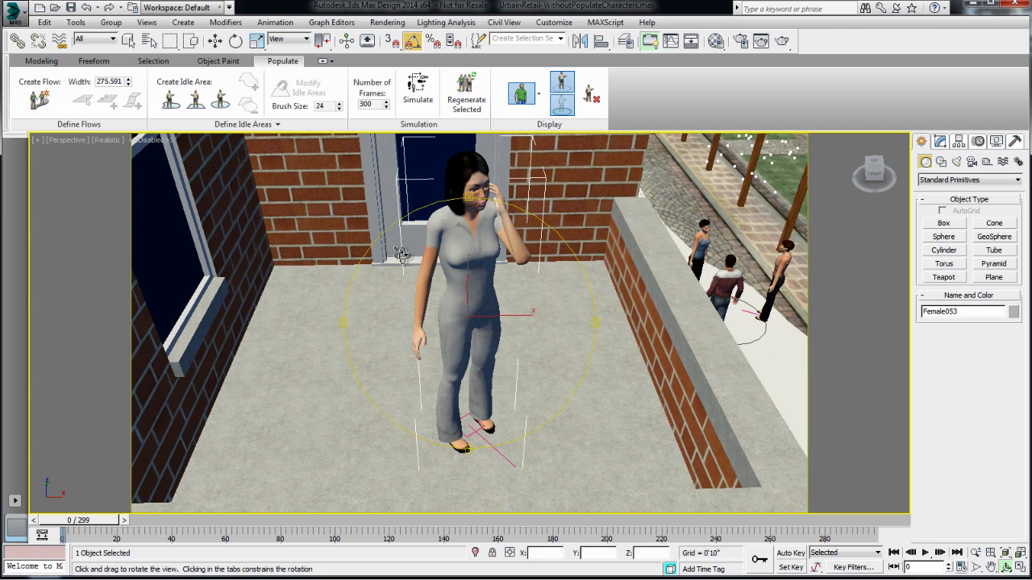
- Regenerate the selected woman's look, giving her a teal top and black trousers
{"action": "left_click", "coordinate": [466, 90]}
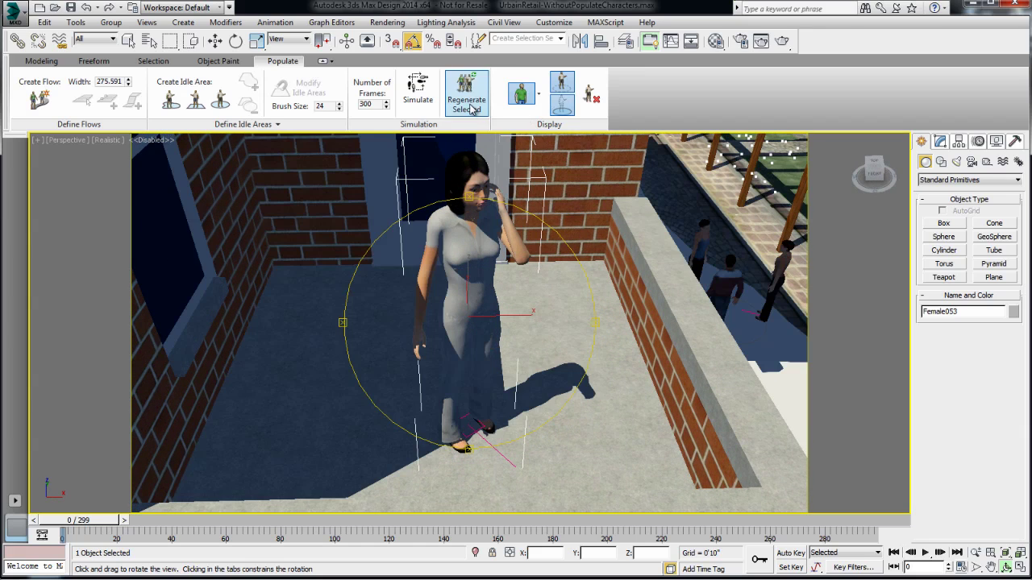
{"action": "right_click", "coordinate": [654, 107]}
{"action": "left_click", "coordinate": [650, 111]}
{"action": "right_click", "coordinate": [600, 164]}
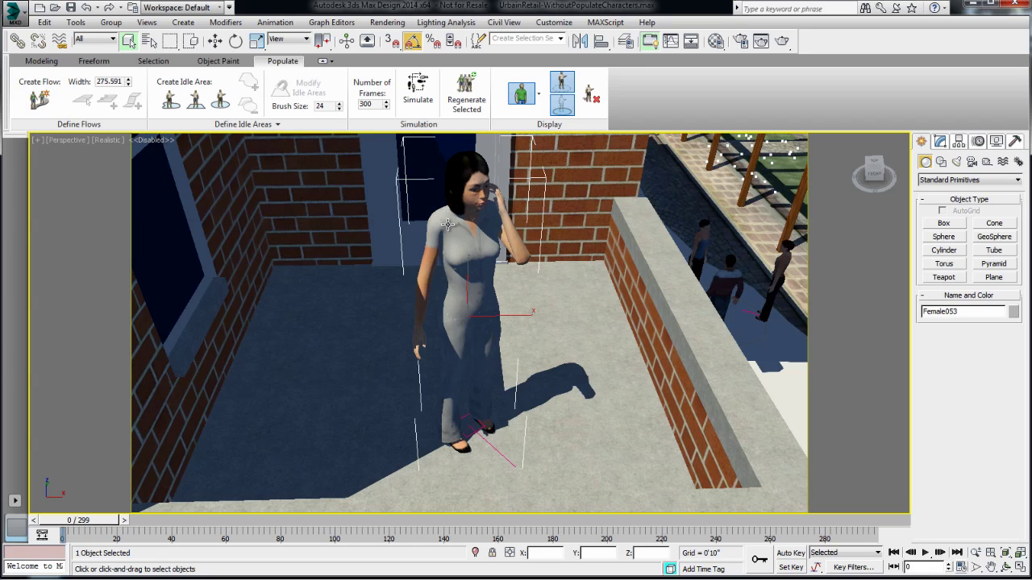
{"action": "left_click", "coordinate": [462, 100]}
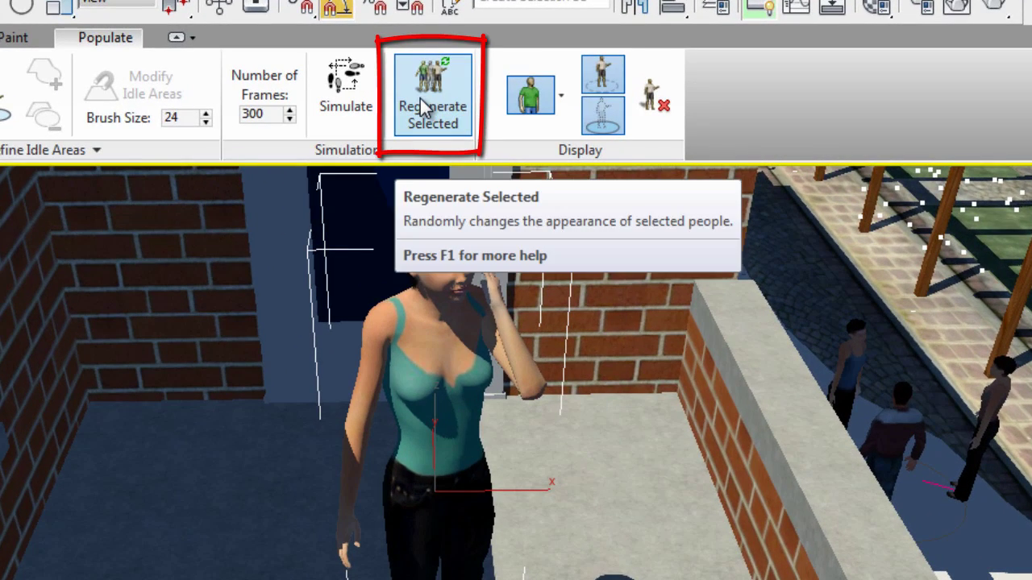
- Regenerate her into a yellow T-shirt, then orbit to see the window and door behind her
{"action": "left_click", "coordinate": [420, 98]}
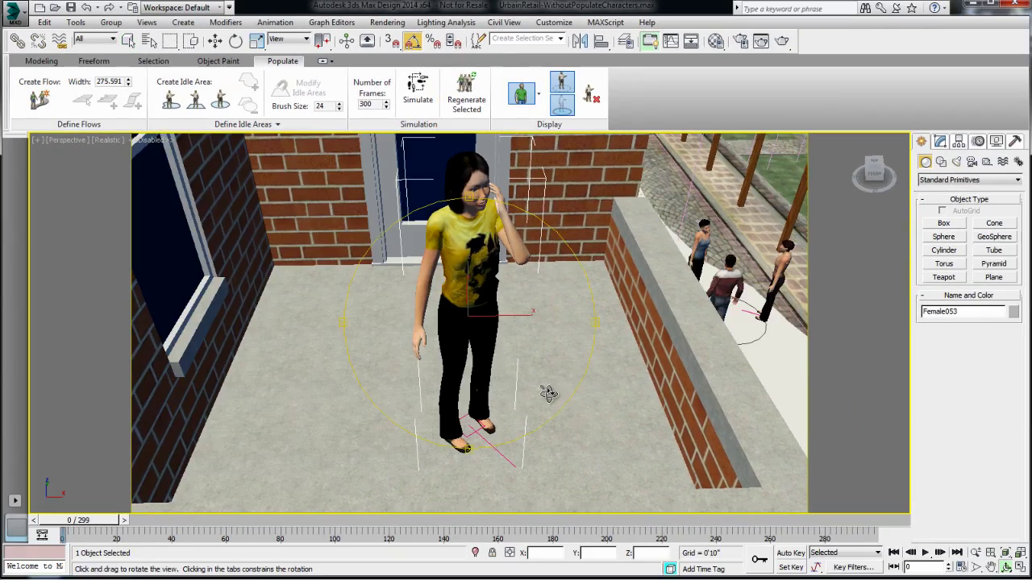
{"action": "left_click_drag", "start_coordinate": [548, 392], "coordinate": [428, 386]}
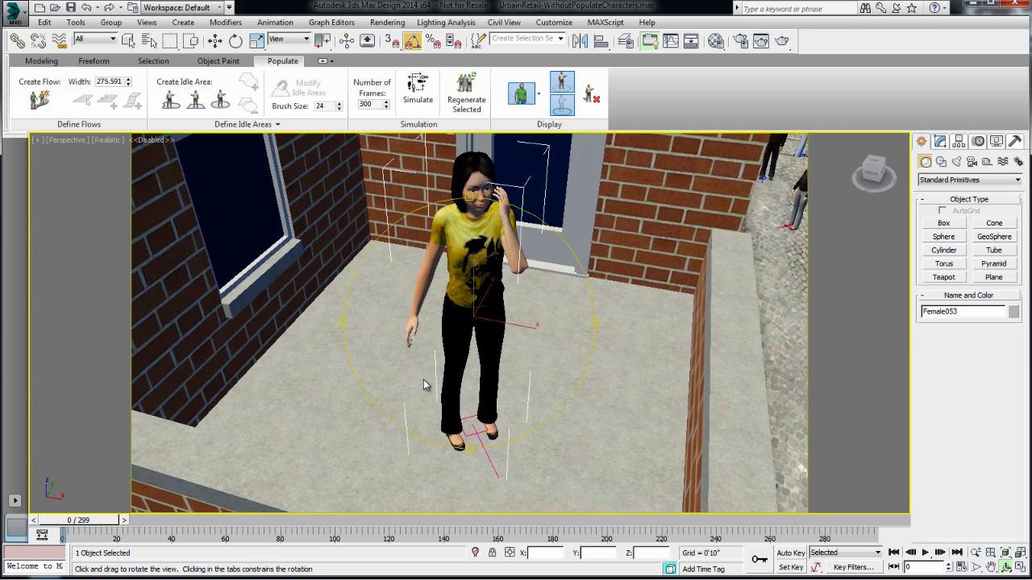
- Scrub the timeline to watch her pace on the phone, then orbit, zoom out and resume selecting
{"action": "left_click_drag", "start_coordinate": [80, 522], "coordinate": [78, 522]}
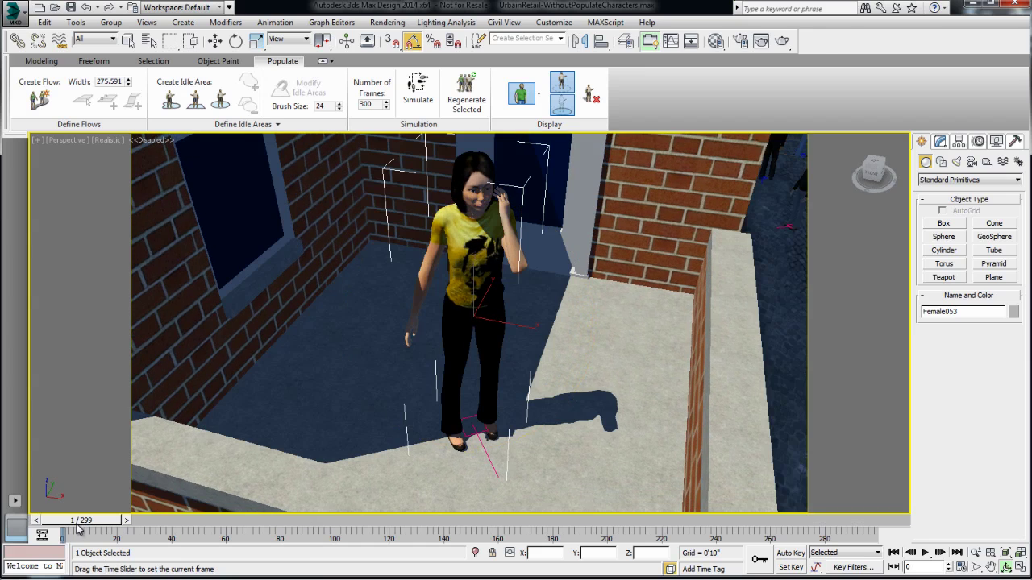
{"action": "mouse_move", "coordinate": [141, 547]}
{"action": "left_mouse_down"}
{"action": "mouse_move", "coordinate": [429, 554]}
{"action": "mouse_move", "coordinate": [316, 547]}
{"action": "left_mouse_up"}
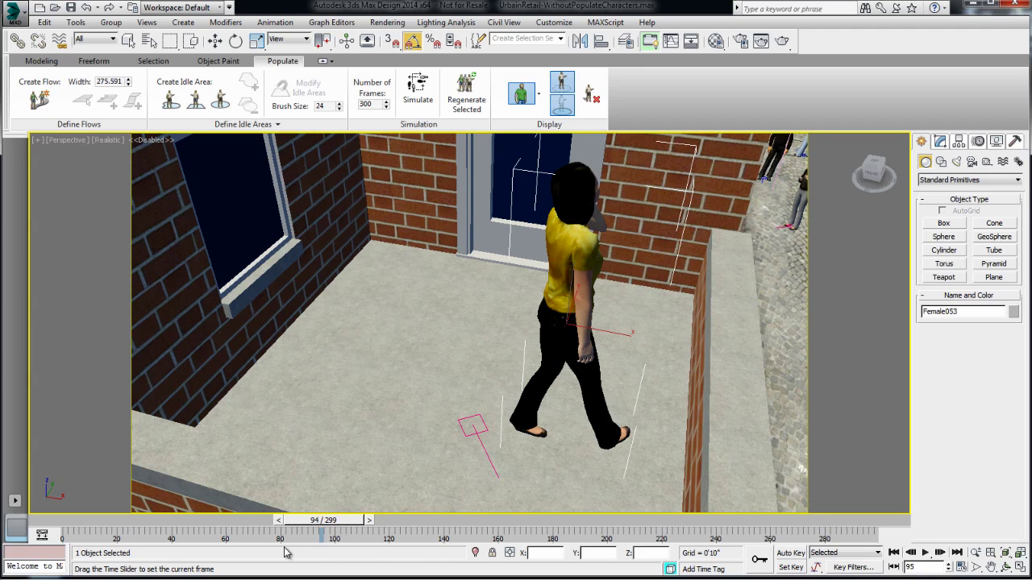
{"action": "key", "text": "ctrl+r"}
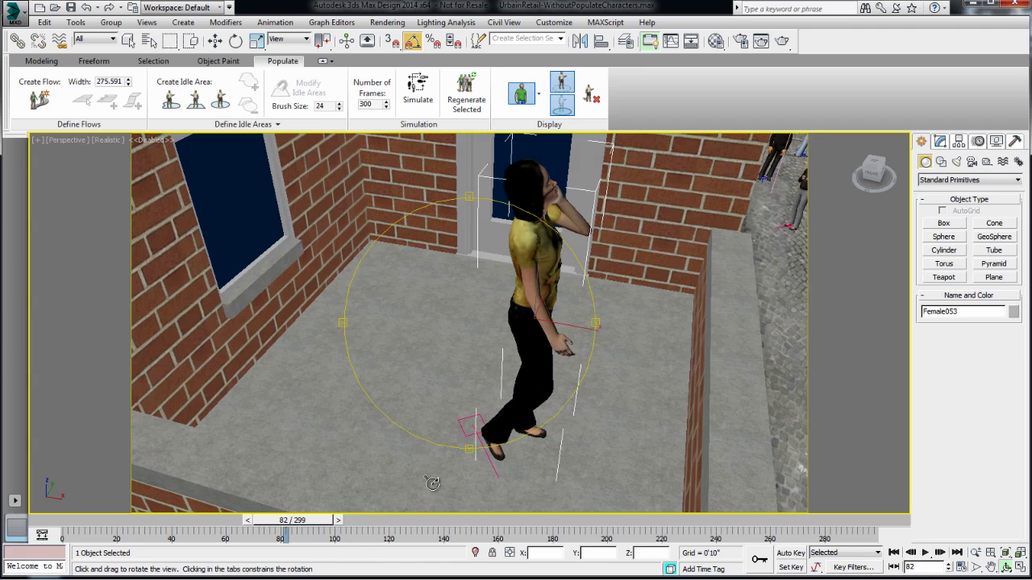
{"action": "left_click_drag", "start_coordinate": [457, 392], "coordinate": [454, 362]}
{"action": "scroll", "coordinate": [455, 362], "scroll_direction": "down", "scroll_amount": 8}
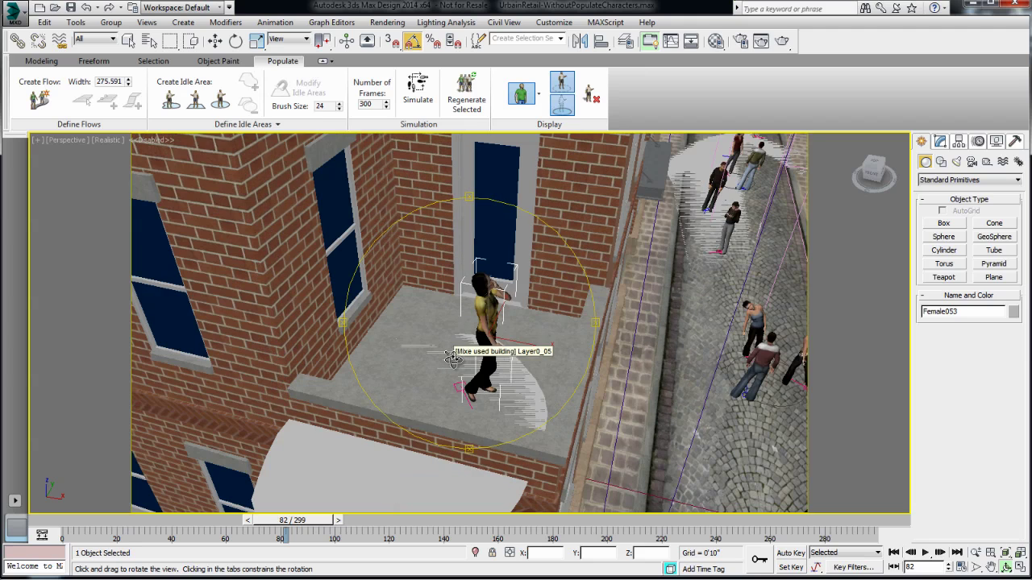
{"action": "key", "text": "q"}
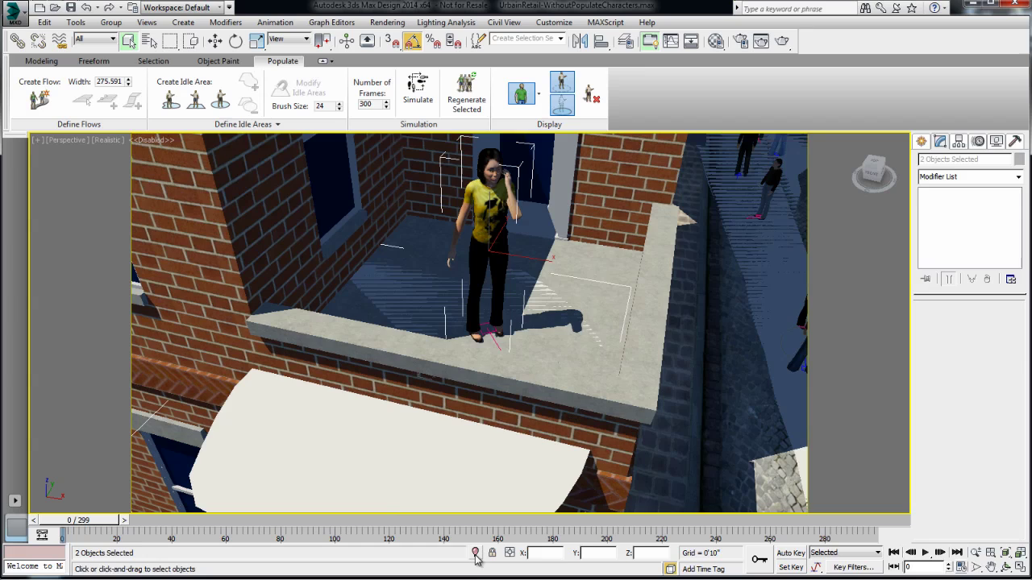
- Isolate the woman and her idle area and orbit to a lower, closer view
{"action": "left_click", "coordinate": [475, 553]}
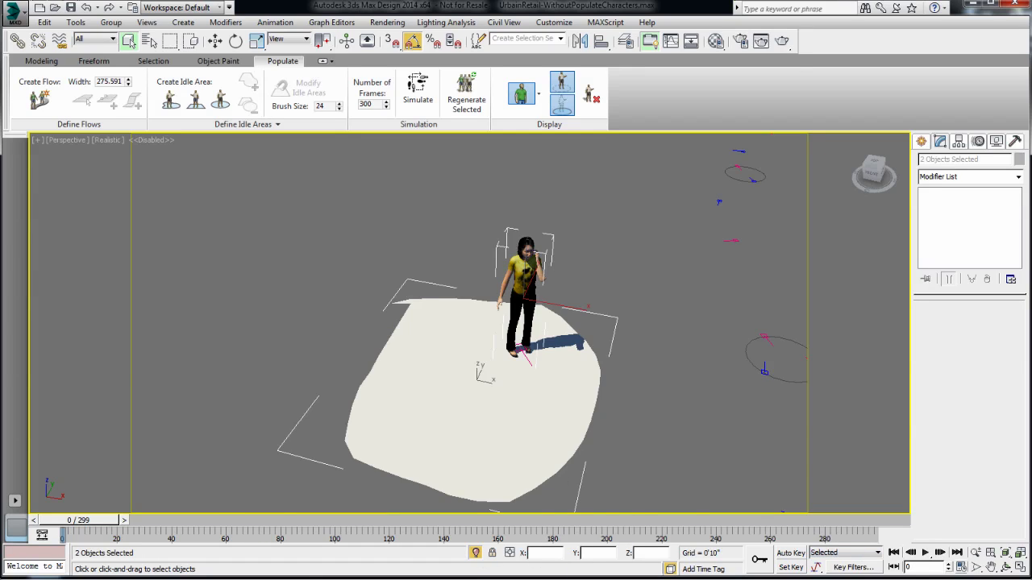
{"action": "key", "text": "ctrl+r"}
{"action": "left_click_drag", "start_coordinate": [578, 387], "coordinate": [577, 437]}
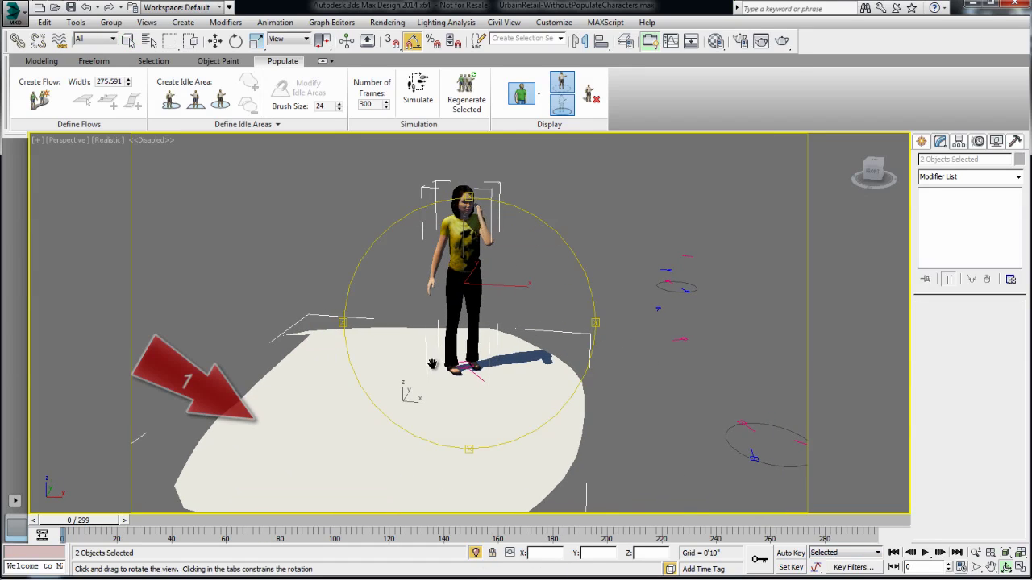
{"action": "right_click", "coordinate": [589, 438]}
- Select IdleArea013 and set its Samples Motion value to 2.0
{"action": "left_click", "coordinate": [449, 456]}
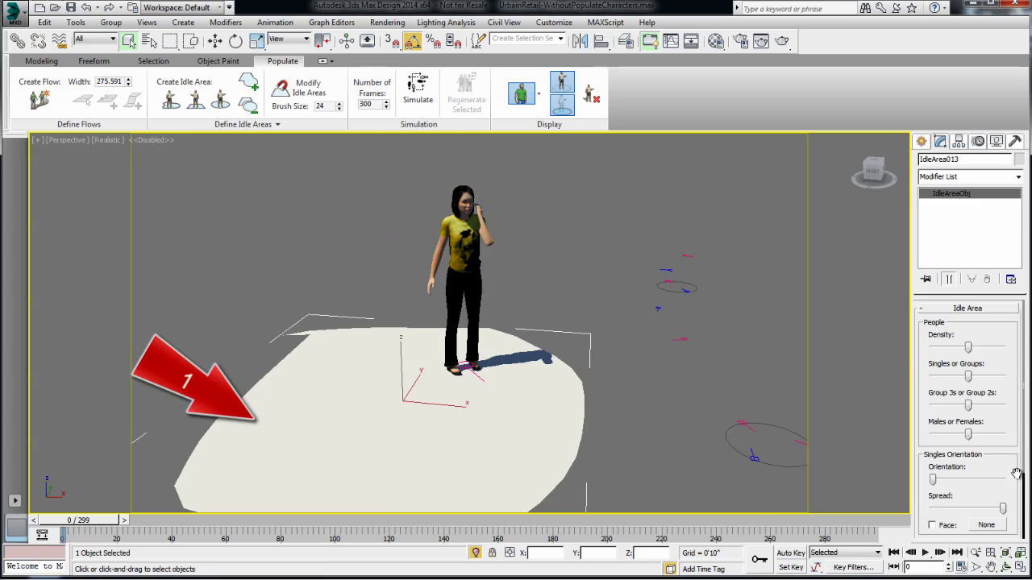
{"action": "left_click_drag", "start_coordinate": [1017, 474], "coordinate": [1013, 315]}
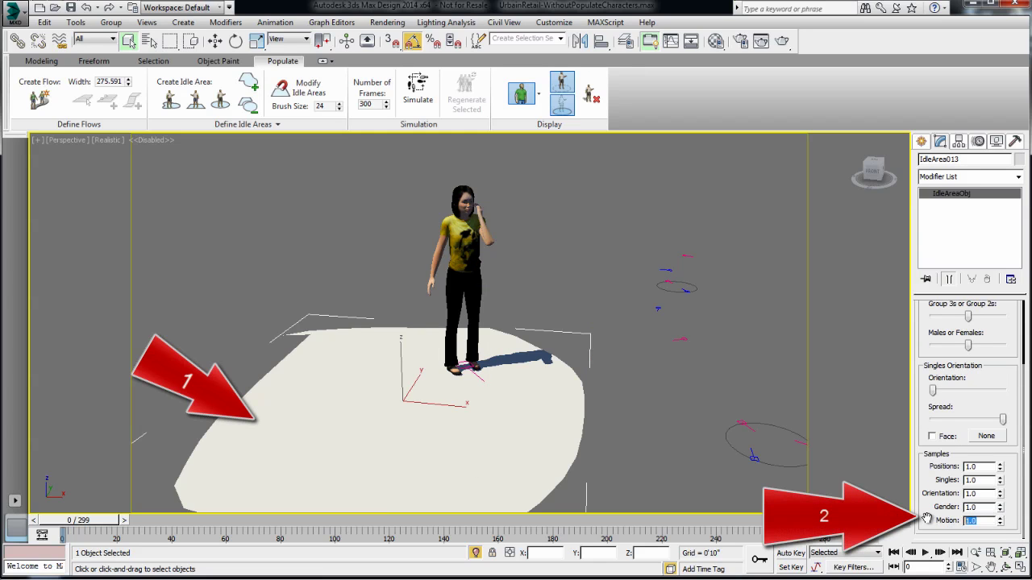
{"action": "type", "text": "2."}
{"action": "key", "text": "Return"}
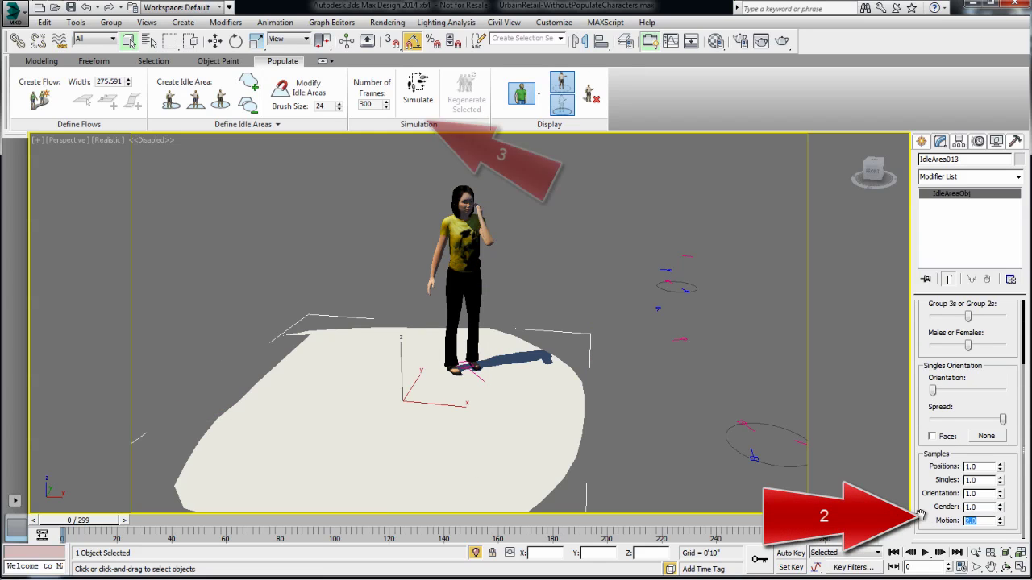
- Re-simulate and scrub the timeline to see the woman standing without her phone
{"action": "left_click", "coordinate": [418, 90]}
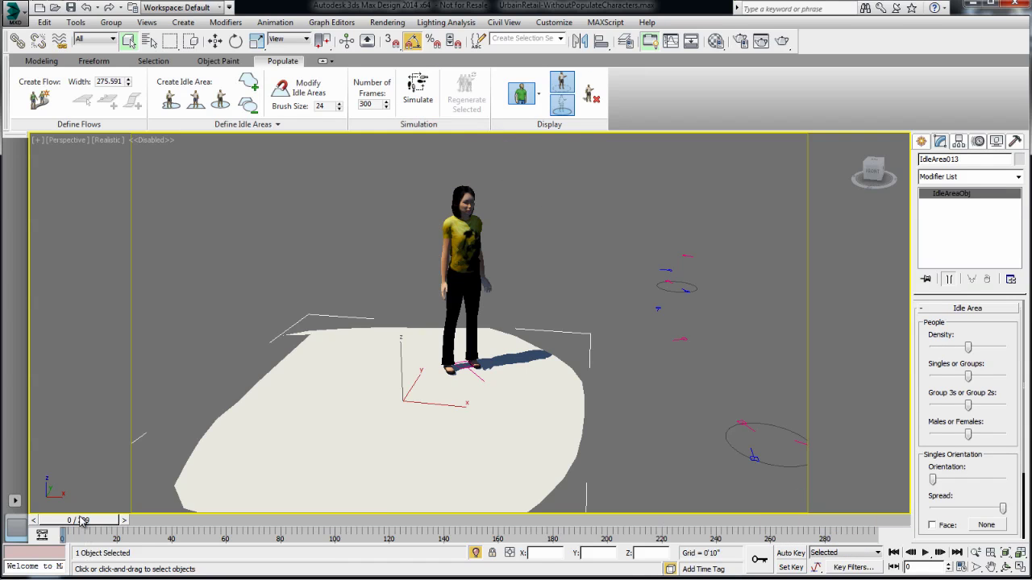
{"action": "left_click_drag", "start_coordinate": [82, 521], "coordinate": [761, 546]}
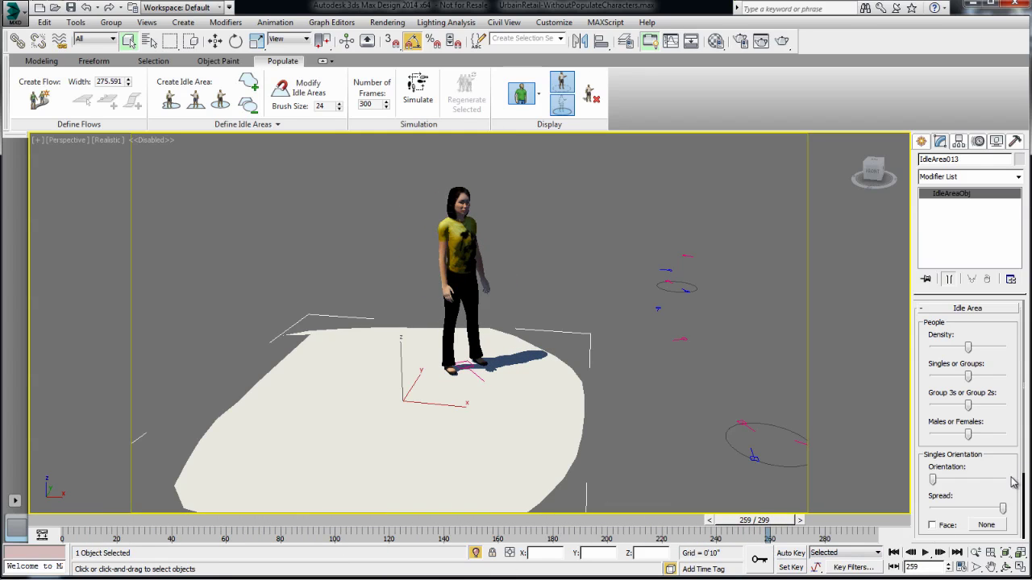
{"action": "scroll", "coordinate": [1016, 471], "scroll_direction": "down", "scroll_amount": 3}
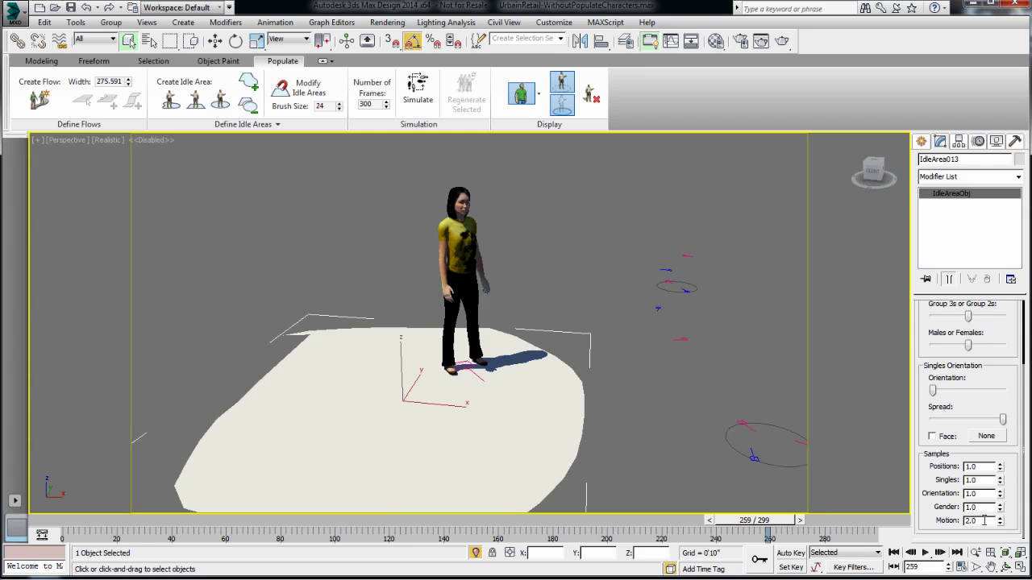
- Set the Motion sample to 1.0, re-simulate, and scrub back to an earlier frame
{"action": "type", "text": "1"}
{"action": "key", "text": "Return"}
{"action": "left_click", "coordinate": [419, 87]}
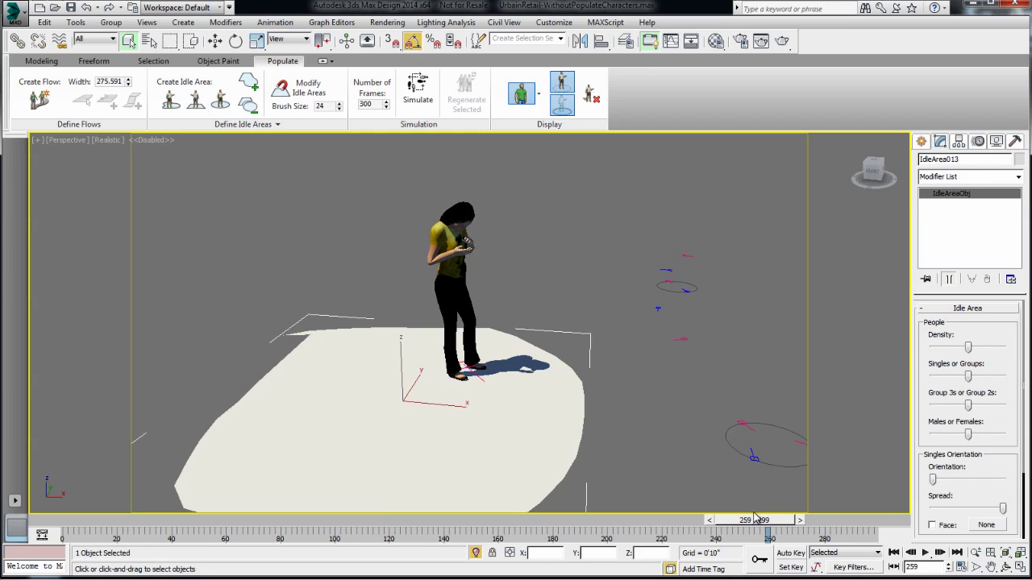
{"action": "left_click_drag", "start_coordinate": [756, 519], "coordinate": [413, 520]}
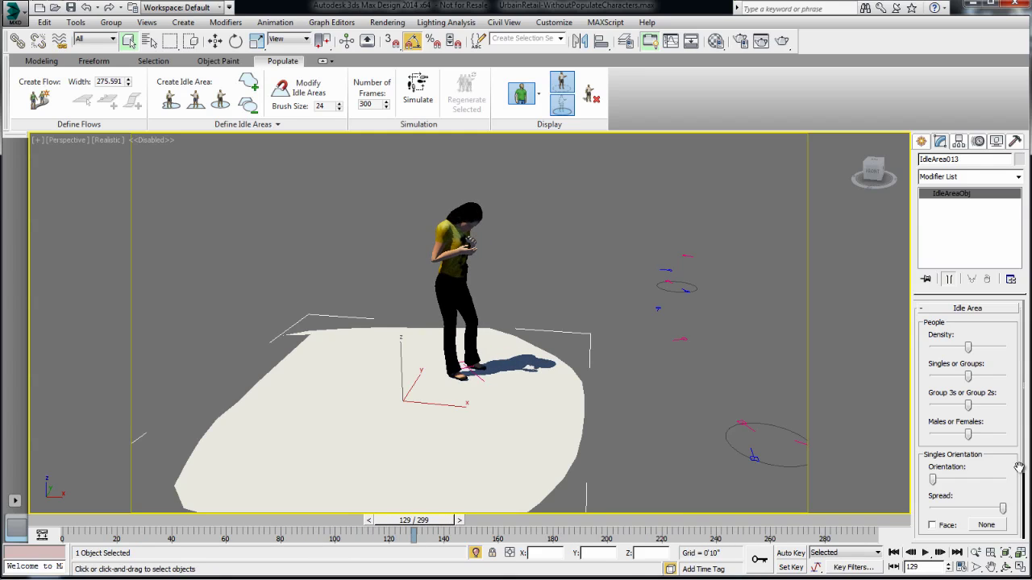
- Raise the Motion sample to 4.0, re-simulate, and play through the woman's movement
{"action": "scroll", "coordinate": [1020, 468], "scroll_direction": "down", "scroll_amount": 3}
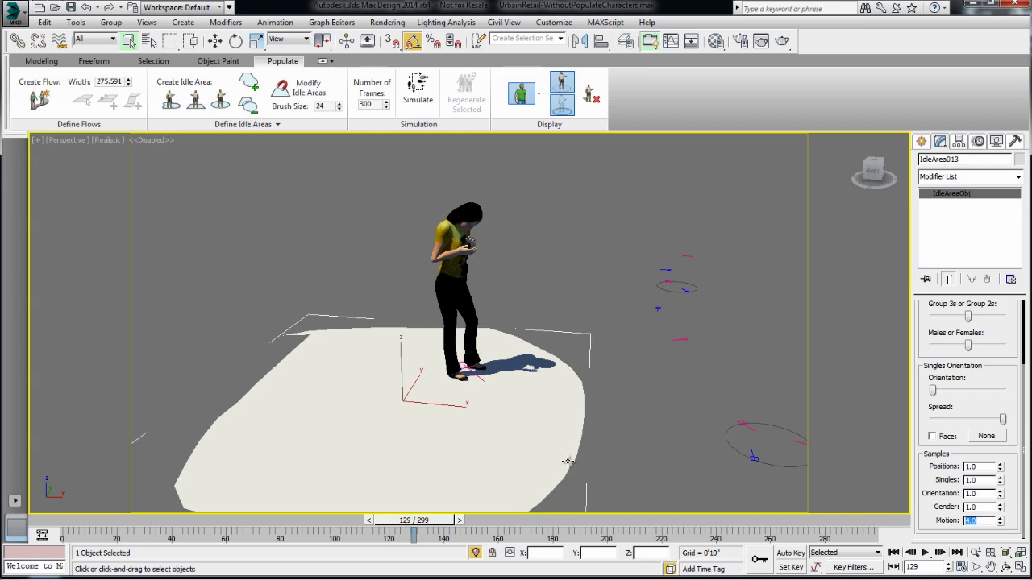
{"action": "left_click", "coordinate": [418, 87]}
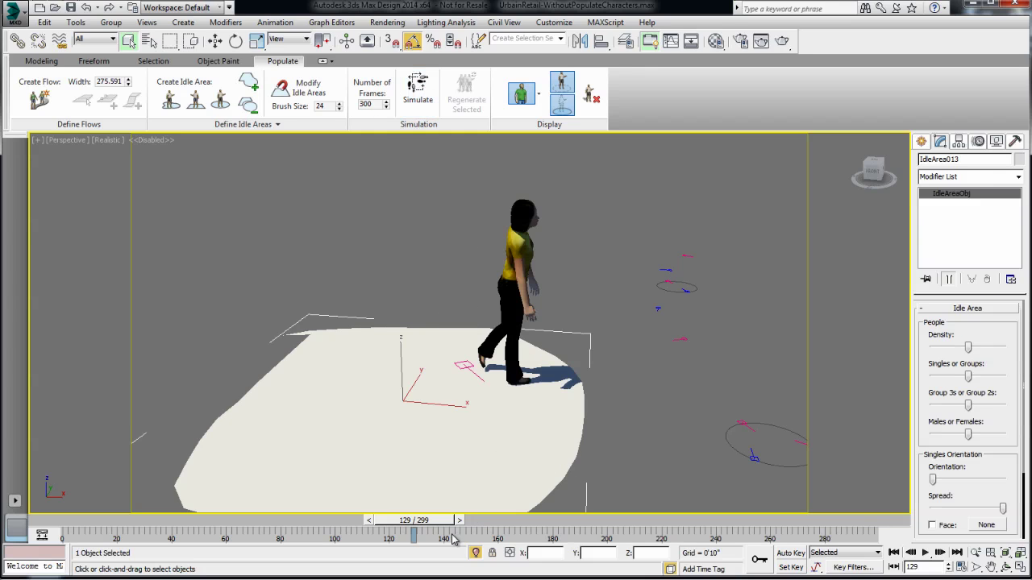
{"action": "left_click_drag", "start_coordinate": [393, 528], "coordinate": [878, 539]}
{"action": "scroll", "coordinate": [1018, 472], "scroll_direction": "down", "scroll_amount": 3}
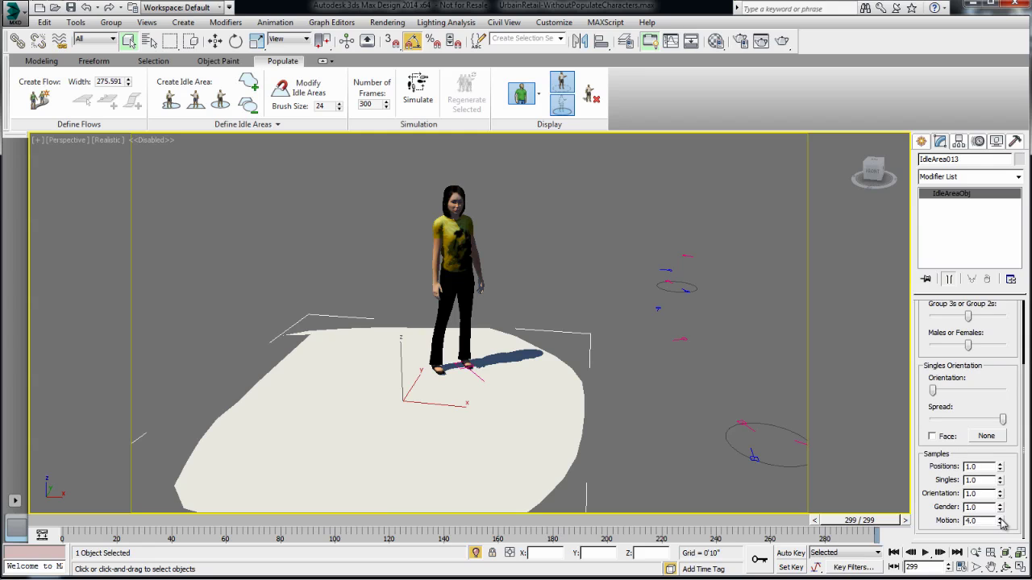
- Re-simulate with Motion at 5.0 and scrub back to frame 264 to check her phone pose
{"action": "left_click", "coordinate": [416, 90]}
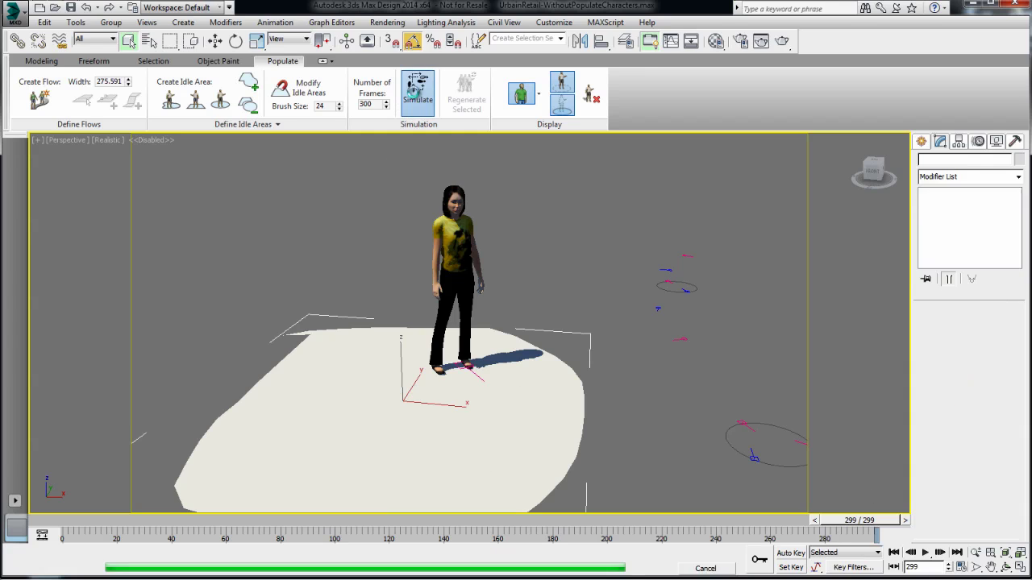
{"action": "left_click_drag", "start_coordinate": [839, 523], "coordinate": [767, 523]}
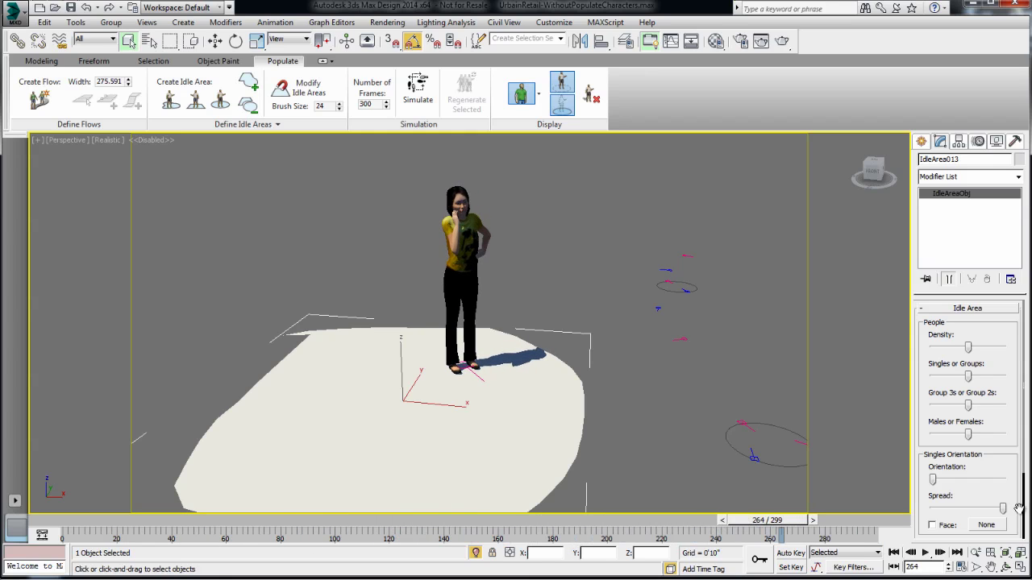
{"action": "scroll", "coordinate": [1024, 391], "scroll_direction": "down", "scroll_amount": 3}
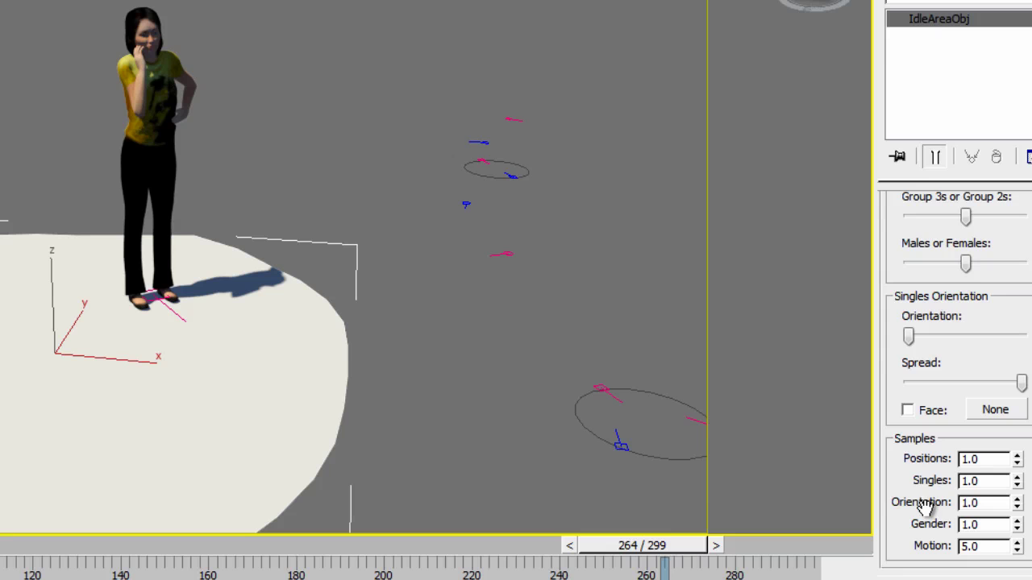
- Raise the Orientation sample to 2.0, re-simulate, then lower it back to 1.0 and re-simulate
{"action": "left_click_drag", "start_coordinate": [1018, 502], "coordinate": [1018, 499]}
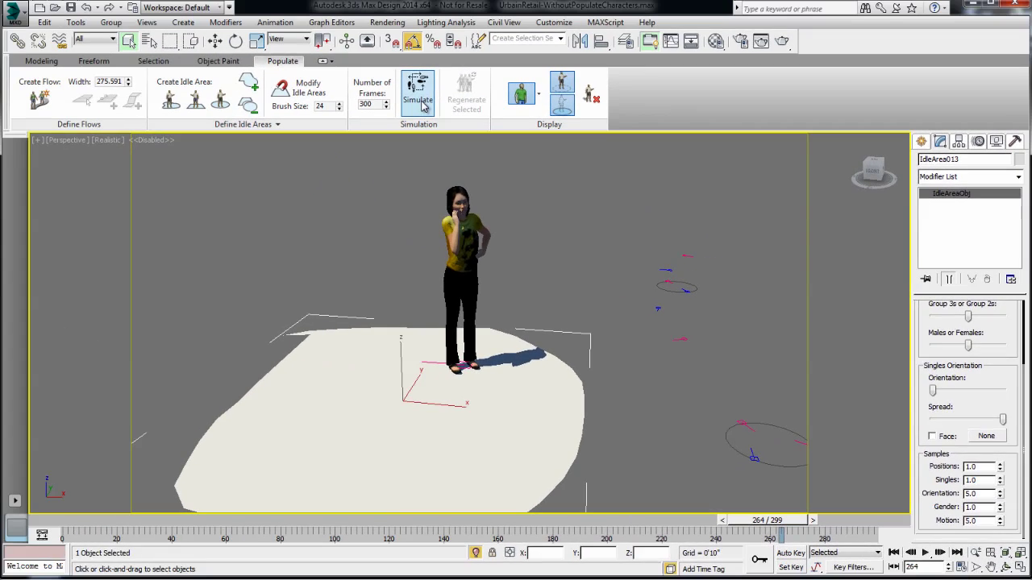
{"action": "left_click", "coordinate": [421, 101]}
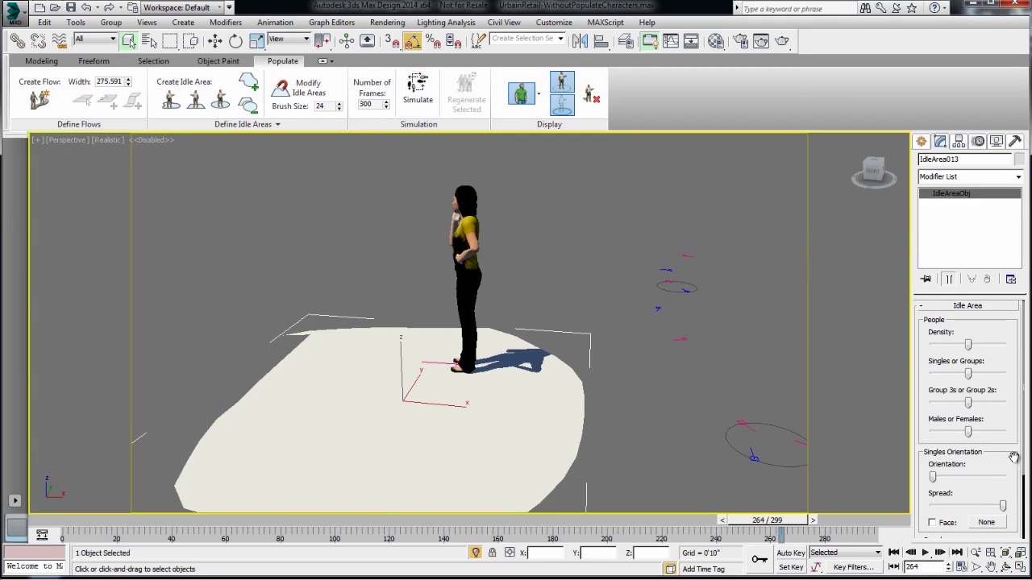
{"action": "scroll", "coordinate": [1007, 452], "scroll_direction": "down", "scroll_amount": 3}
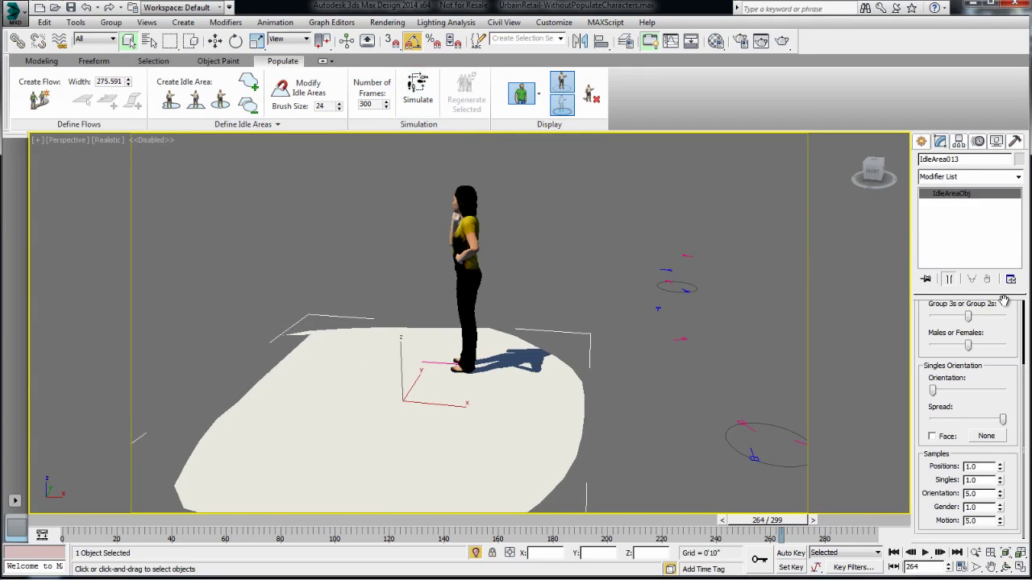
{"action": "left_click", "coordinate": [1000, 496]}
{"action": "left_click", "coordinate": [418, 97]}
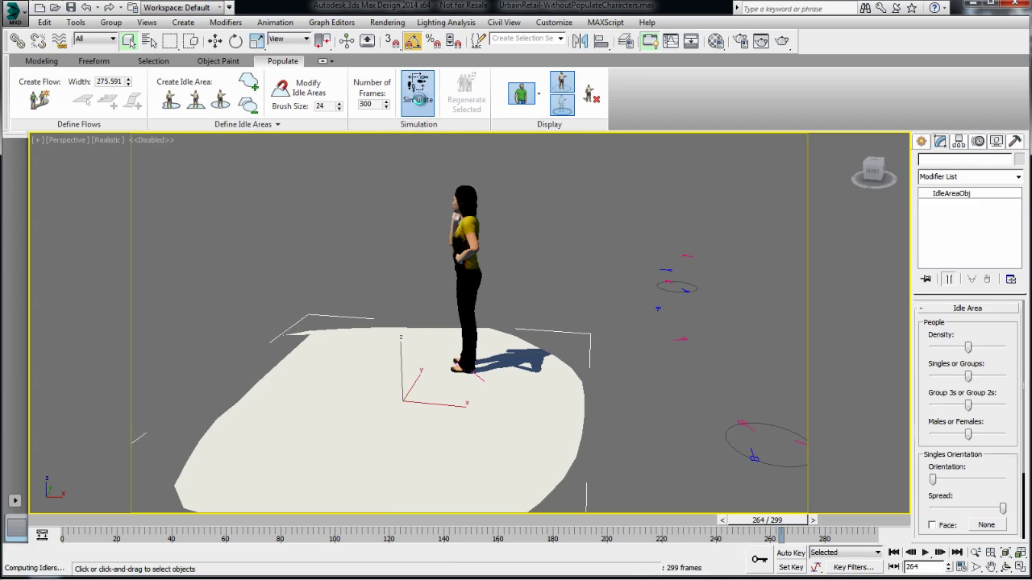
- Try Positions sample values 2.0 and 3.0 with re-simulation, then lower it back to 1.0
{"action": "scroll", "coordinate": [1019, 474], "scroll_direction": "down", "scroll_amount": 3}
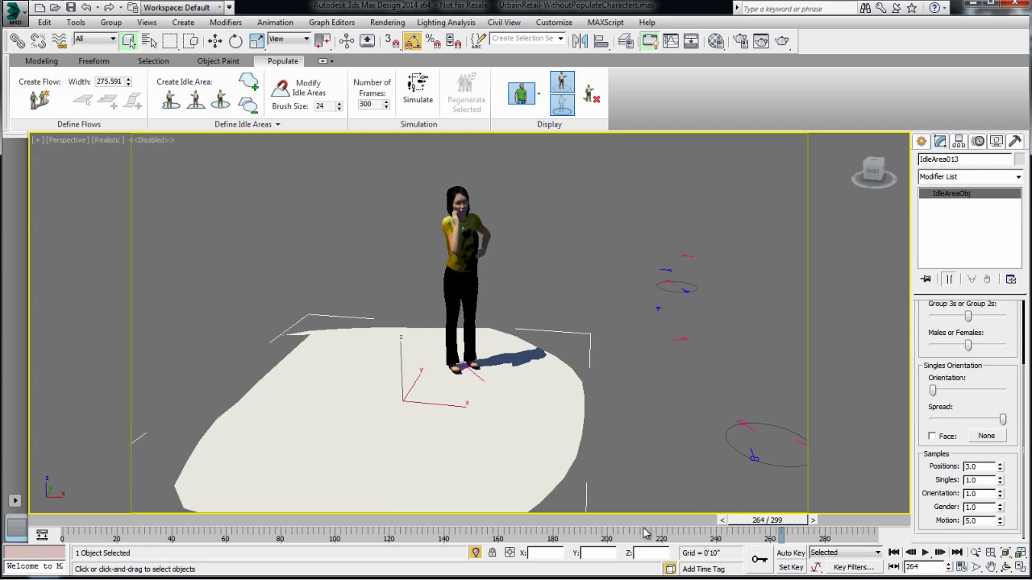
{"action": "left_click", "coordinate": [419, 96]}
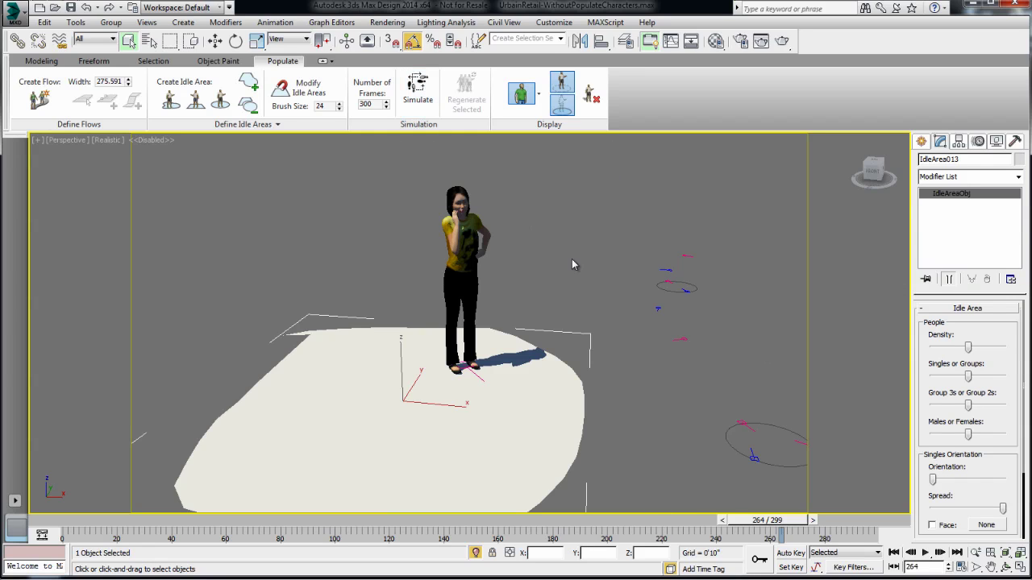
{"action": "scroll", "coordinate": [990, 517], "scroll_direction": "down", "scroll_amount": 3}
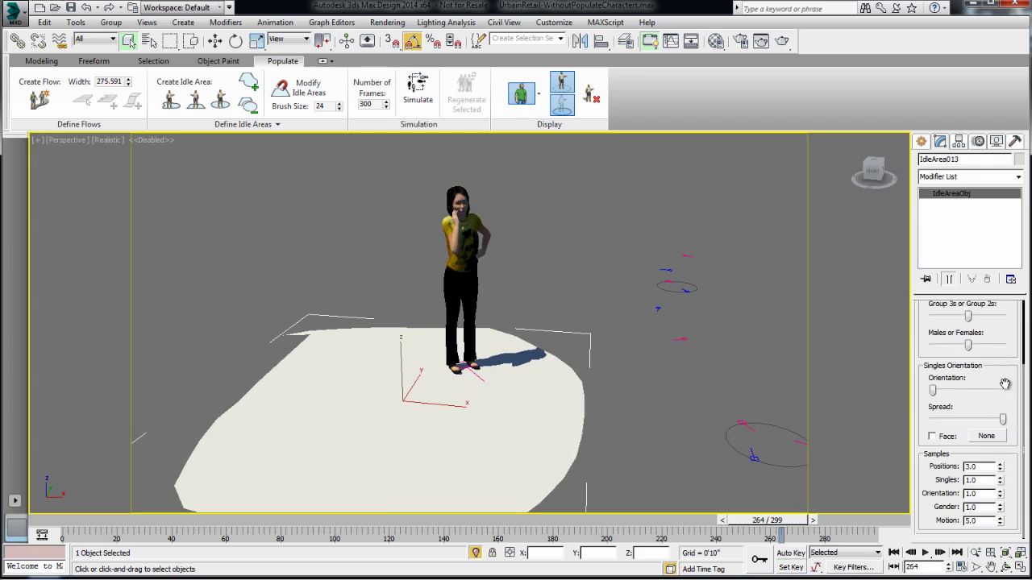
{"action": "left_click", "coordinate": [999, 470]}
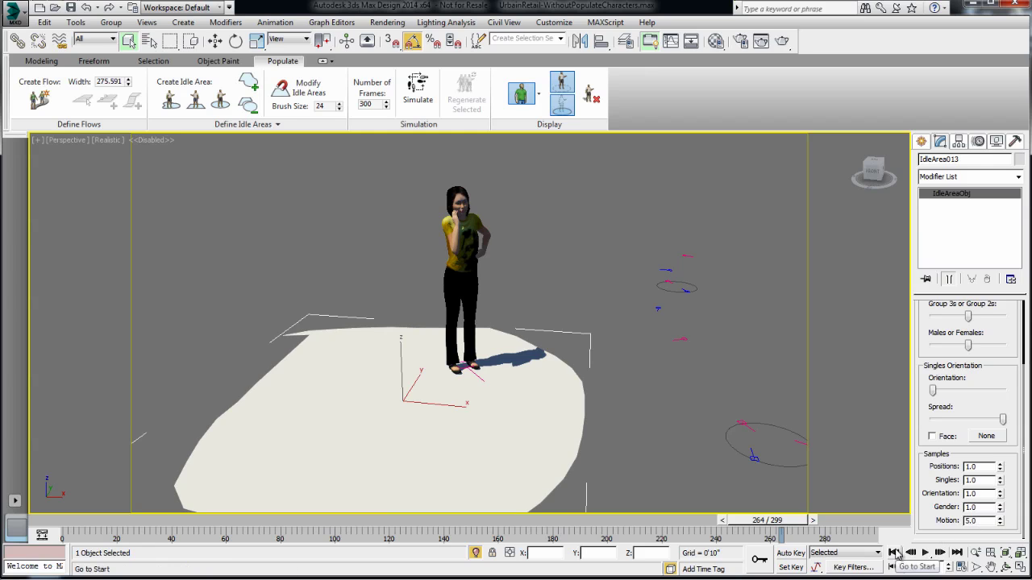
- From a near top-down view, draw the four-point multi-lane flow Flow007 with two bends
{"action": "left_click", "coordinate": [1006, 567]}
{"action": "left_click_drag", "start_coordinate": [525, 381], "coordinate": [479, 415]}
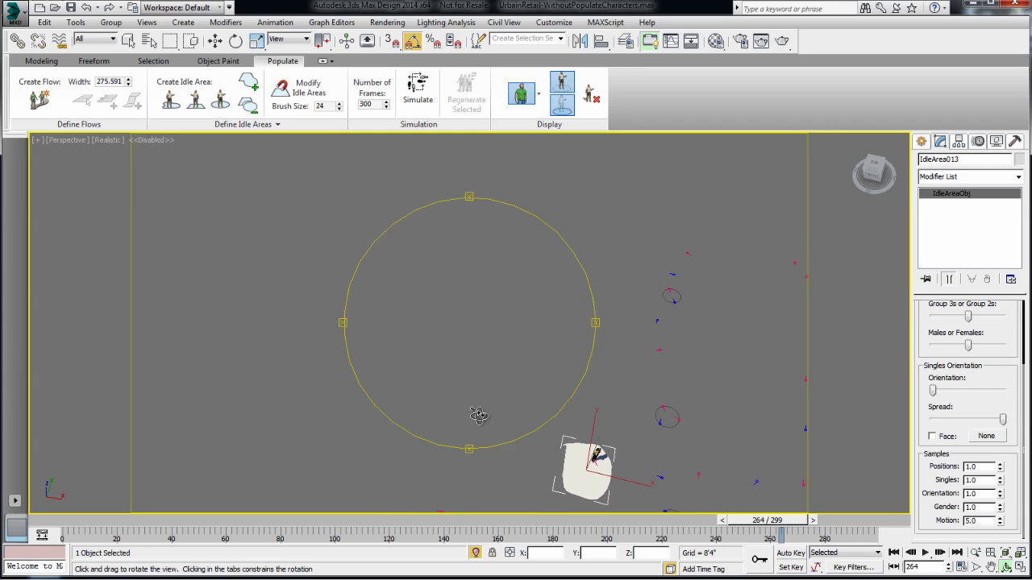
{"action": "left_click", "coordinate": [44, 103]}
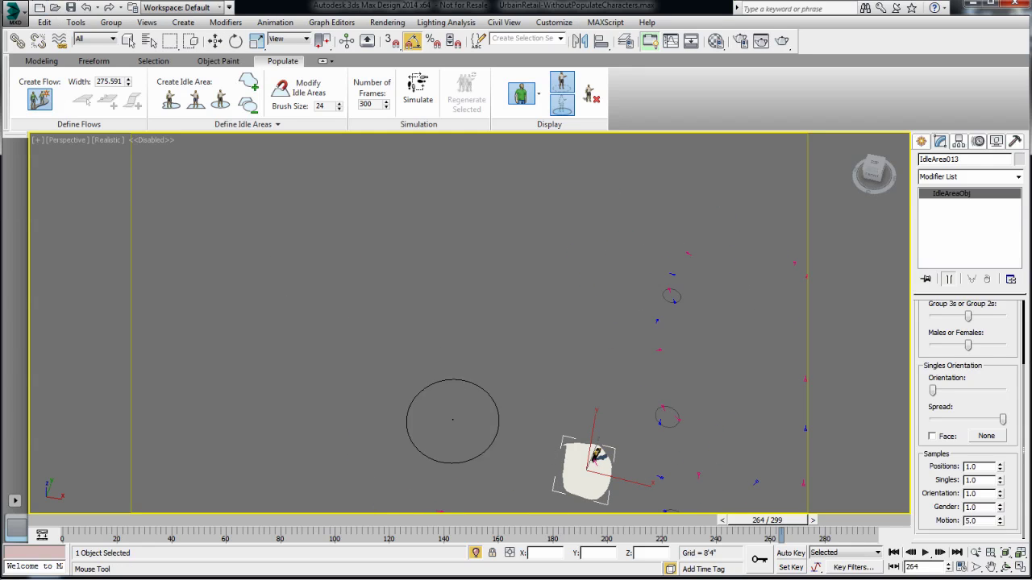
{"action": "left_click", "coordinate": [183, 373]}
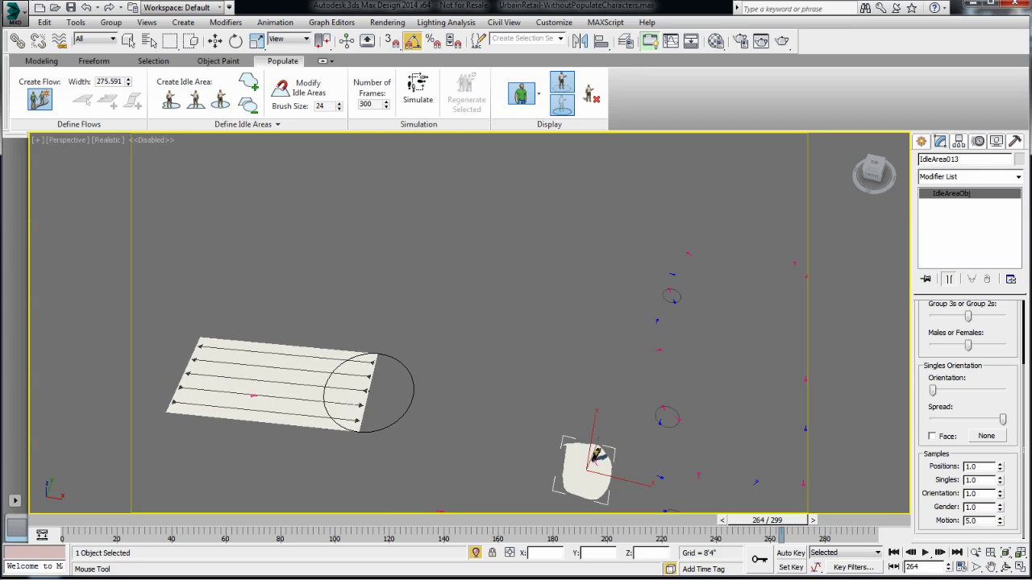
{"action": "left_click", "coordinate": [370, 387]}
{"action": "left_click", "coordinate": [560, 345]}
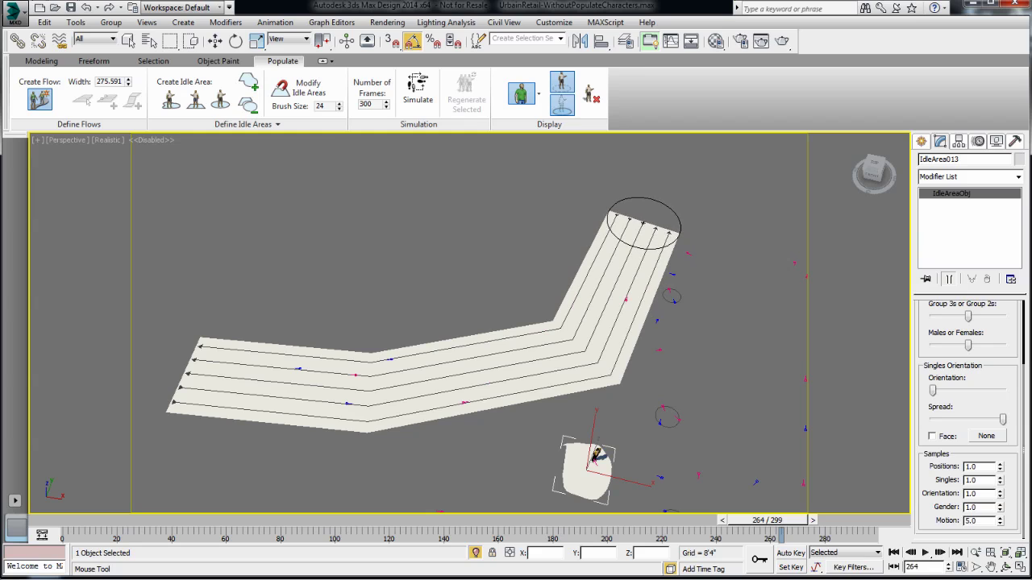
{"action": "left_click", "coordinate": [643, 223]}
{"action": "right_click", "coordinate": [644, 223]}
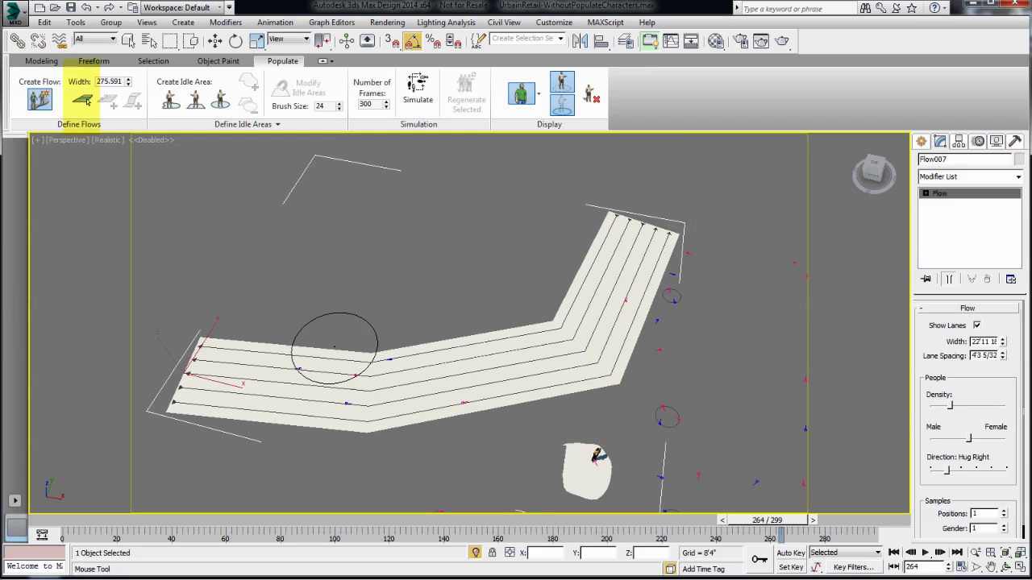
- Select Flow007 for Modify Flow editing, pick its middle lane segment, then return to Flow Points level
{"action": "left_click", "coordinate": [84, 104]}
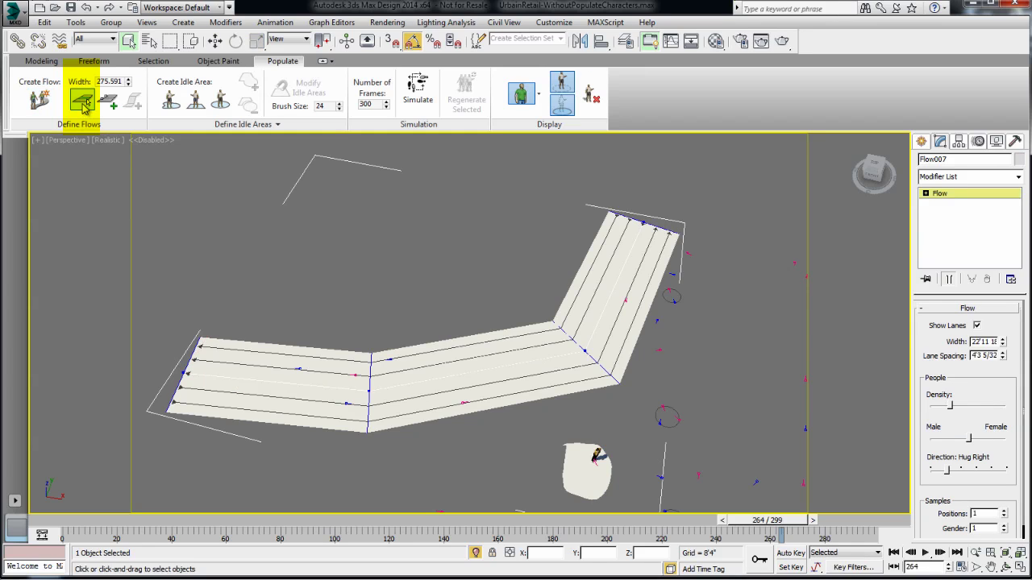
{"action": "left_click", "coordinate": [84, 104]}
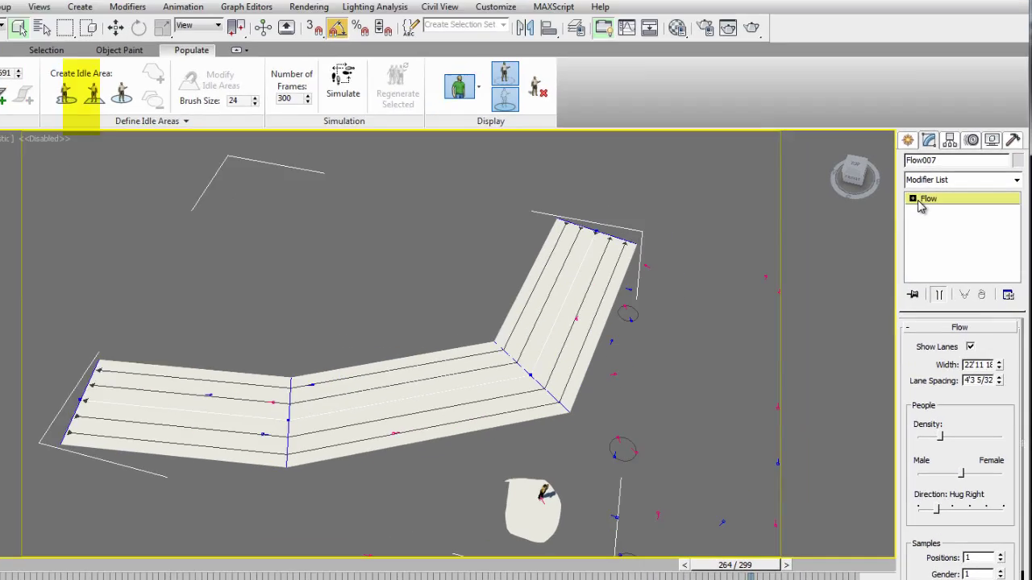
{"action": "left_click", "coordinate": [926, 194]}
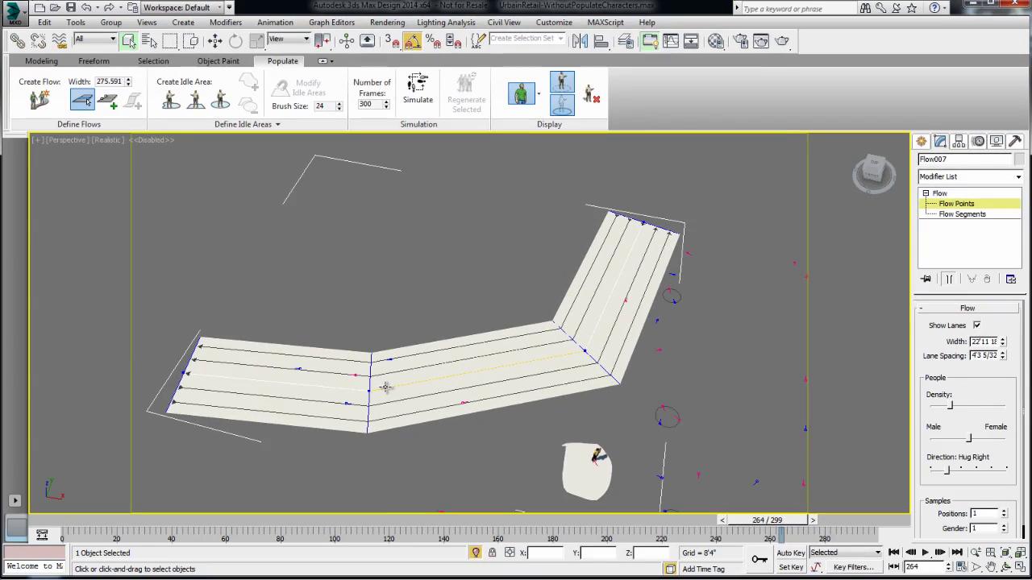
{"action": "key", "text": "2"}
{"action": "left_click", "coordinate": [370, 388]}
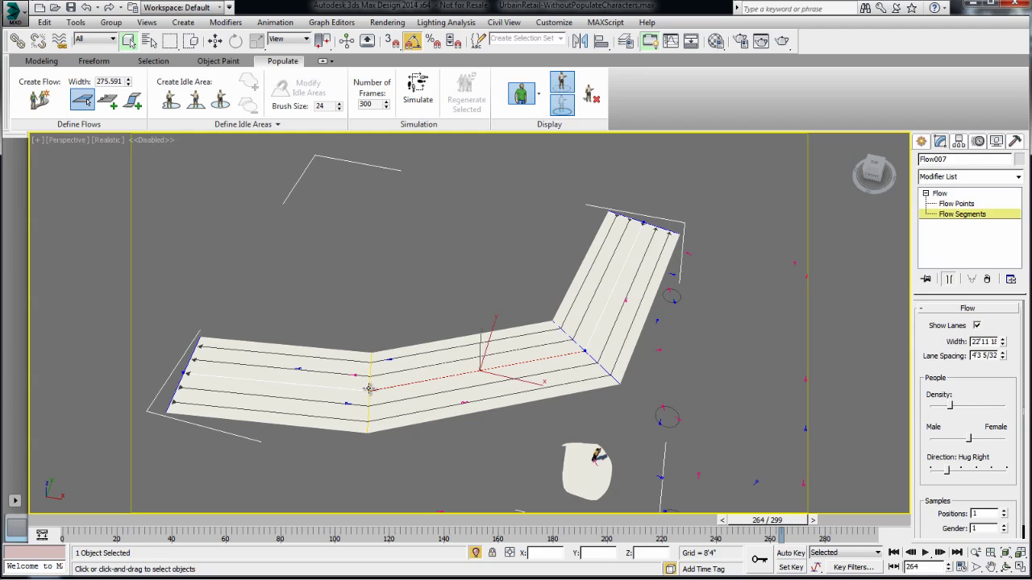
{"action": "key", "text": "1"}
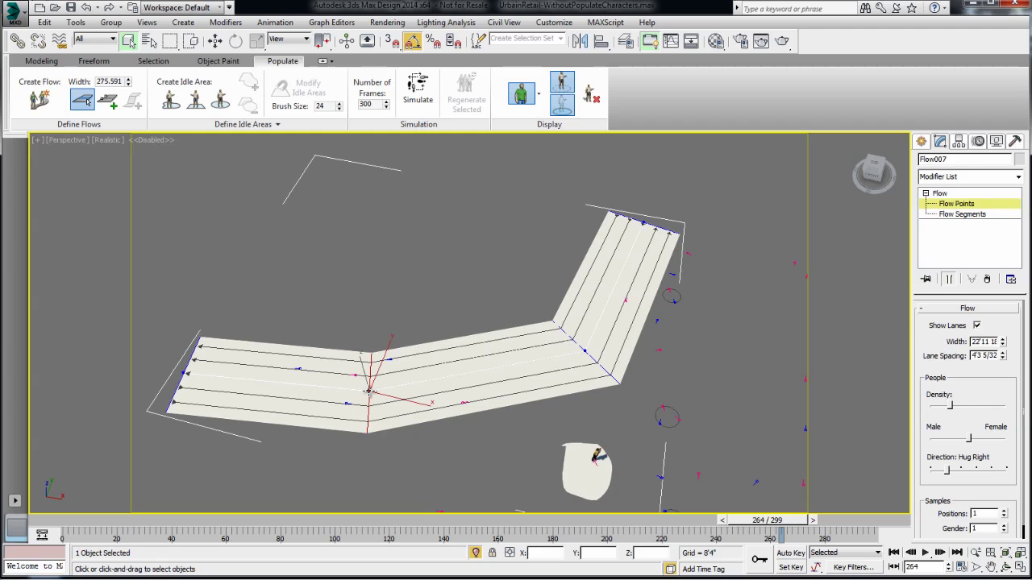
- Move the flow's bend point up and to the right with Select and Move
{"action": "left_click", "coordinate": [215, 40]}
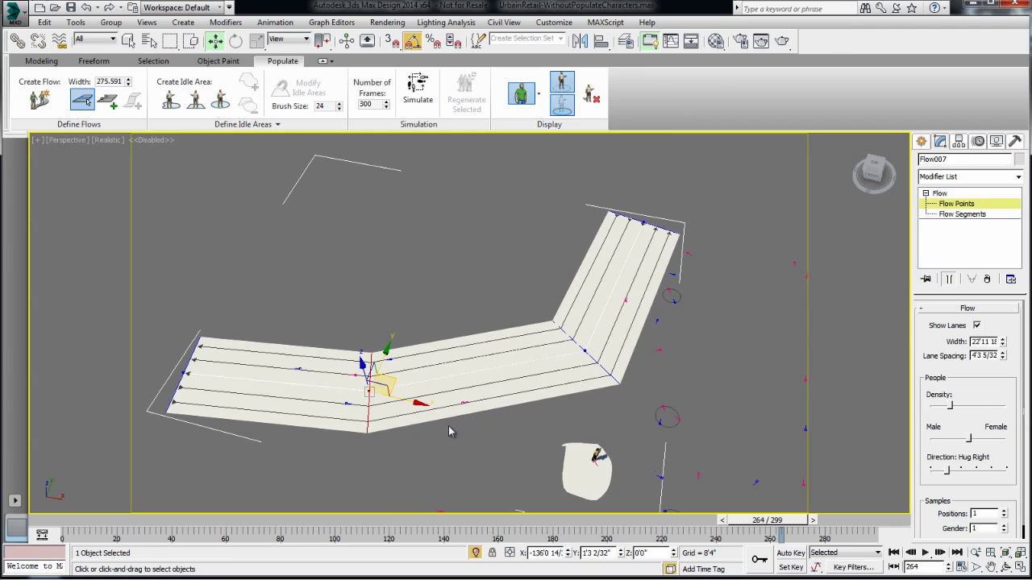
{"action": "left_click_drag", "start_coordinate": [387, 377], "coordinate": [343, 435]}
{"action": "left_click_drag", "start_coordinate": [449, 408], "coordinate": [489, 363]}
{"action": "left_click", "coordinate": [579, 319]}
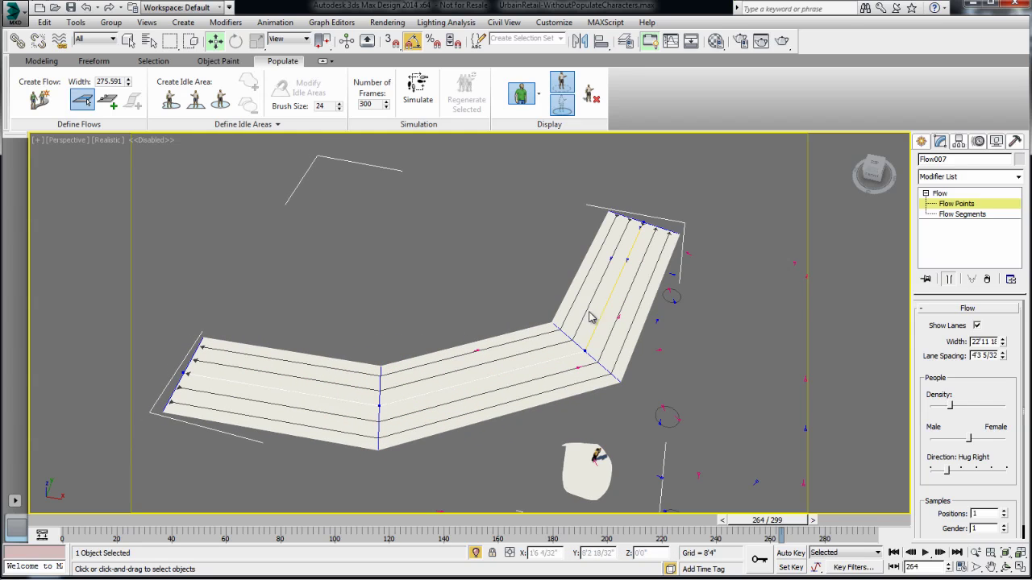
- Shift the upper arm segment of the flow slightly left and down
{"action": "key", "text": "2"}
{"action": "left_click", "coordinate": [603, 313]}
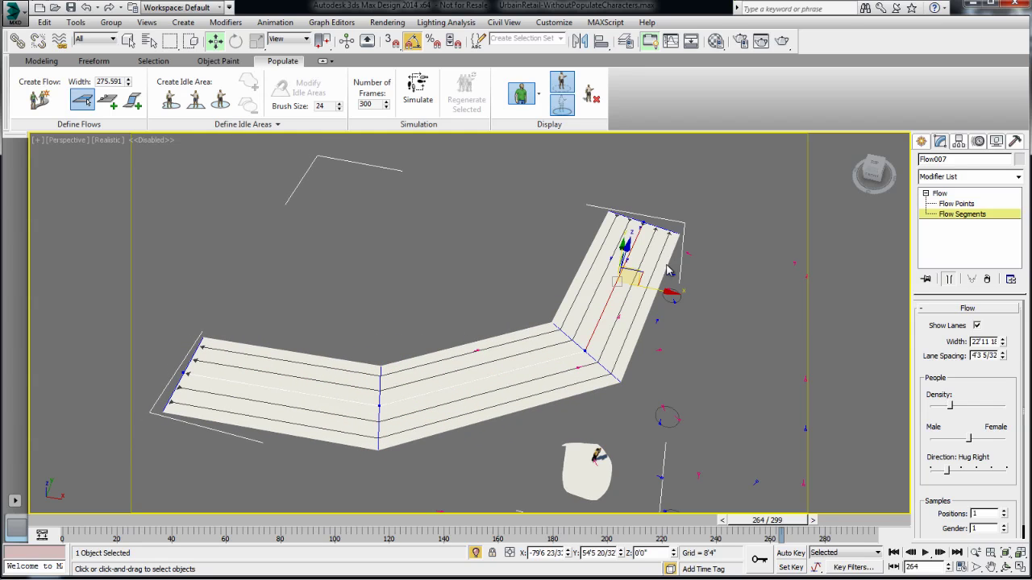
{"action": "left_click_drag", "start_coordinate": [637, 275], "coordinate": [612, 282]}
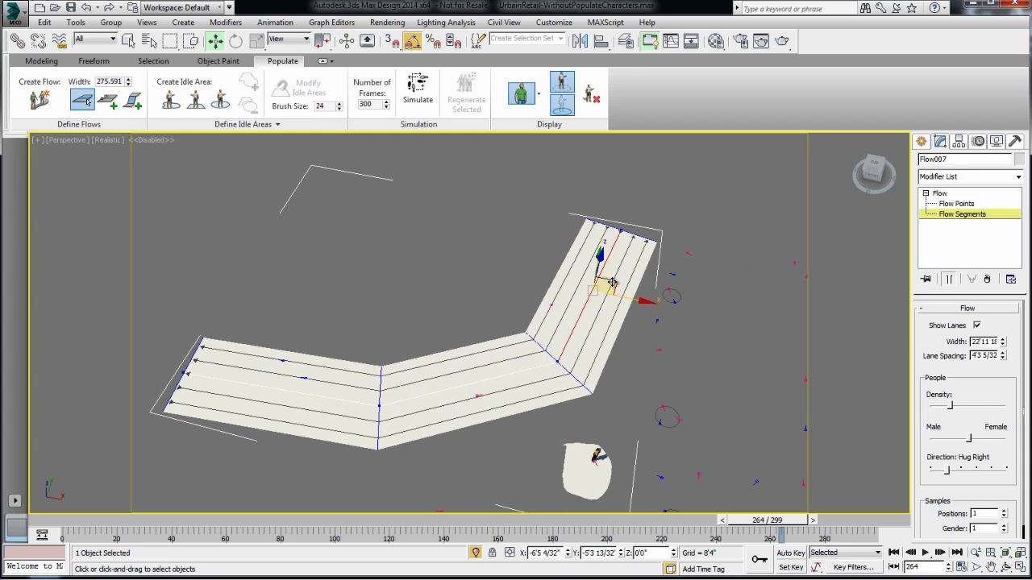
- Nudge the upper corner flow point down and move the lower bend point right
{"action": "key", "text": "1"}
{"action": "left_click", "coordinate": [568, 357]}
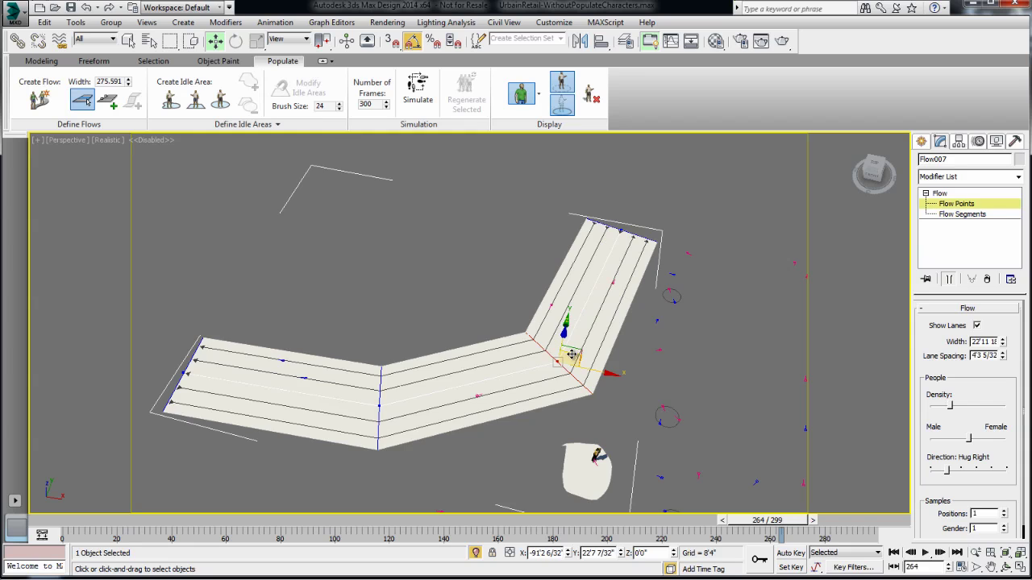
{"action": "mouse_move", "coordinate": [571, 354]}
{"action": "left_mouse_down"}
{"action": "mouse_move", "coordinate": [525, 292]}
{"action": "mouse_move", "coordinate": [562, 368]}
{"action": "left_mouse_up"}
{"action": "left_click", "coordinate": [381, 416]}
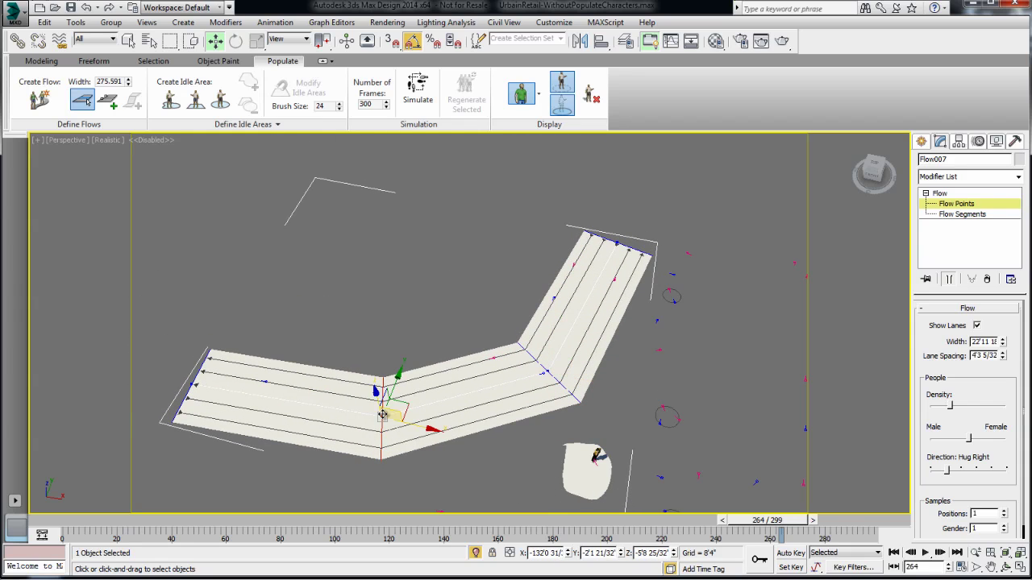
{"action": "left_click_drag", "start_coordinate": [409, 404], "coordinate": [511, 381]}
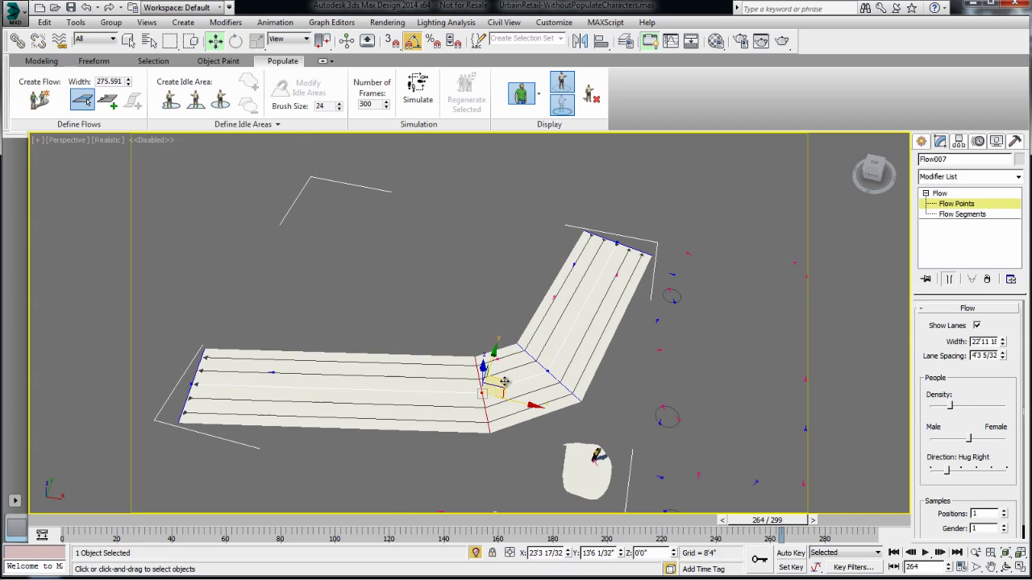
- Shift the flow's left segment left and down, then exit sub-object editing of Flow007
{"action": "key", "text": "2"}
{"action": "left_click", "coordinate": [403, 393]}
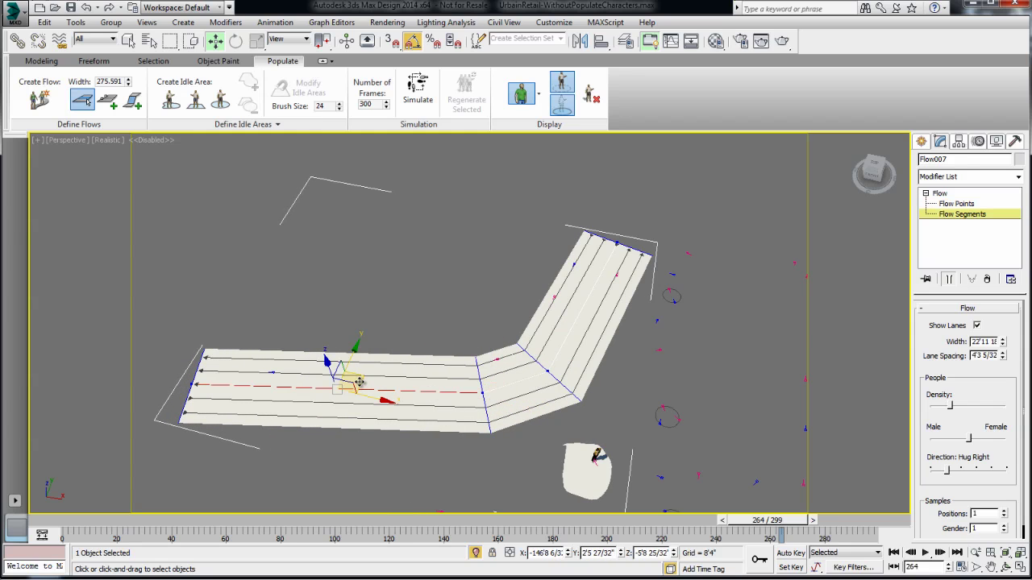
{"action": "left_click_drag", "start_coordinate": [359, 381], "coordinate": [258, 406]}
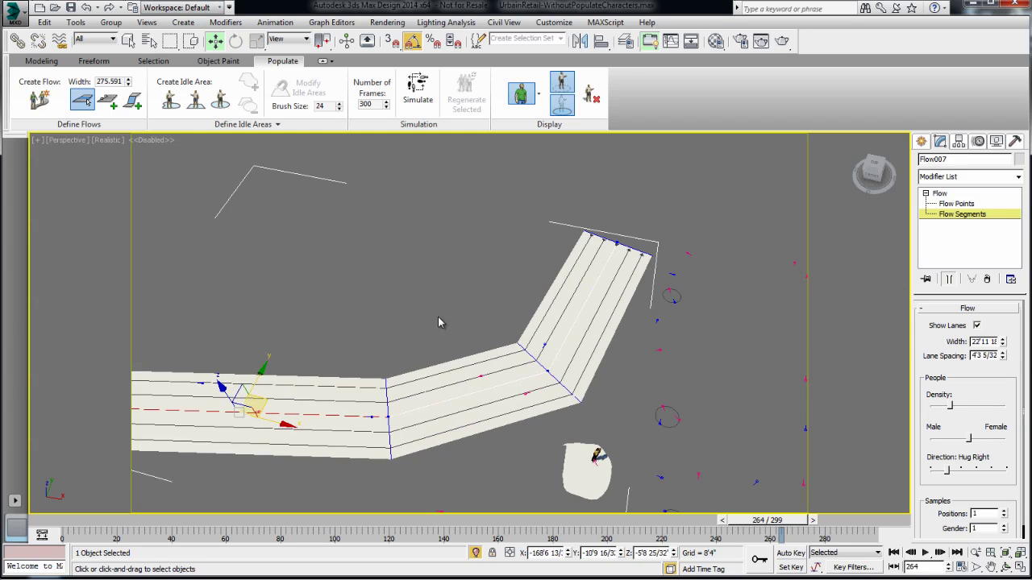
{"action": "left_click", "coordinate": [388, 416]}
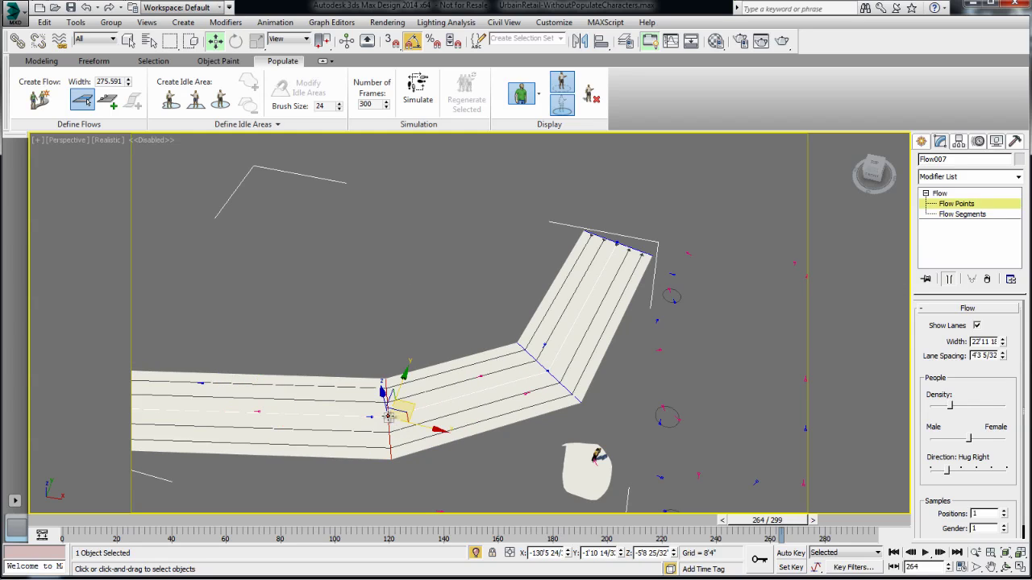
{"action": "left_click", "coordinate": [440, 405]}
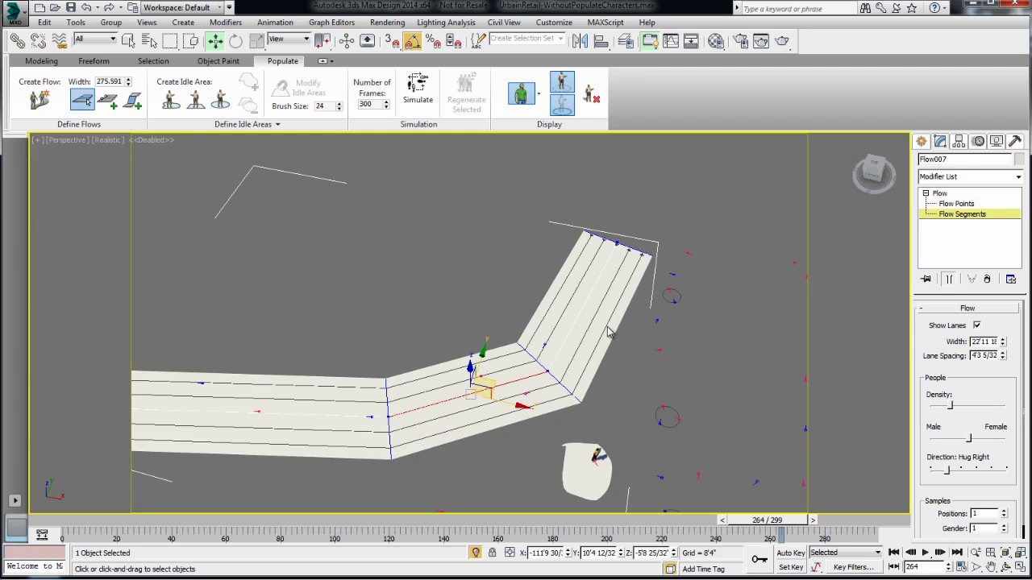
{"action": "left_click", "coordinate": [939, 195]}
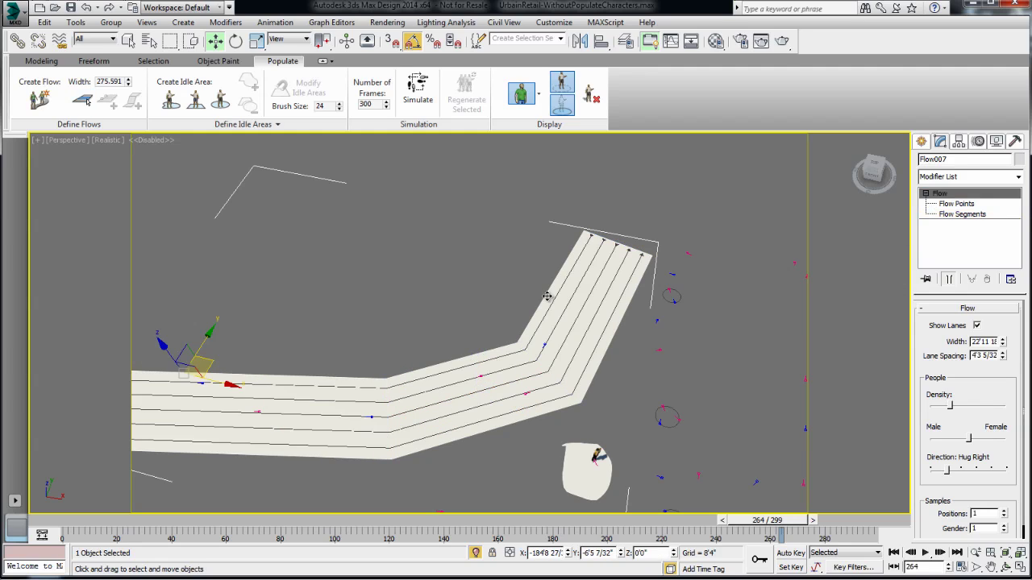